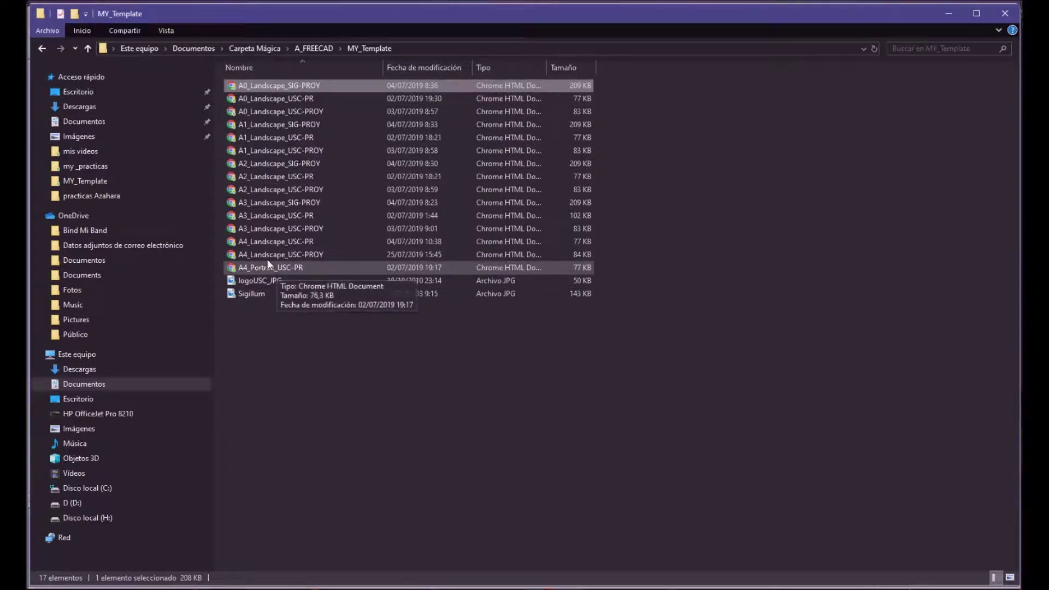
- Open the A4_Portrait_USC-PR template in the web browser, look over the whole sheet, and close it
right_click(268, 263)
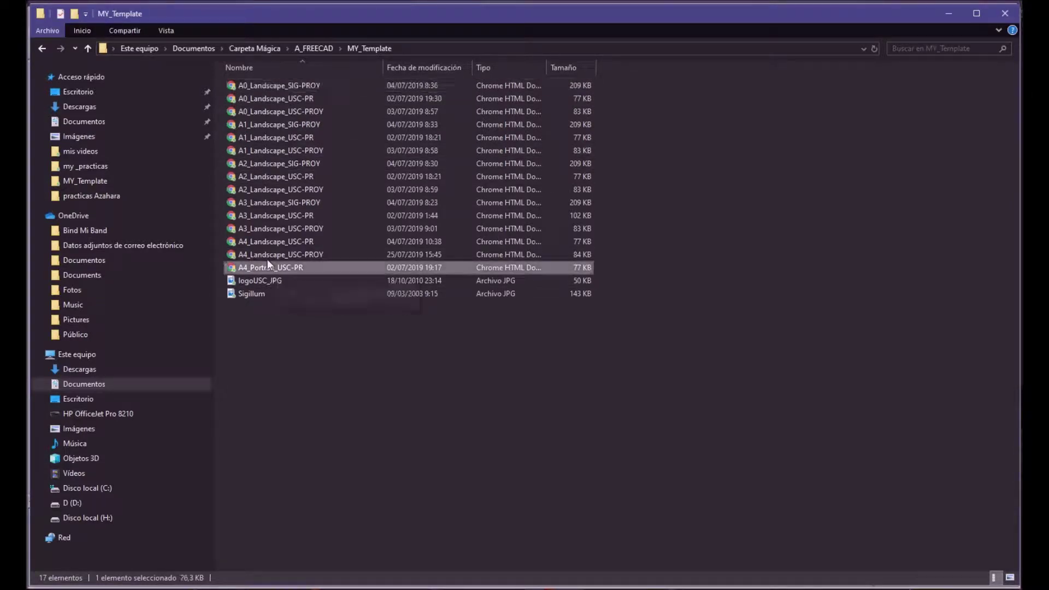
mouse_move(334, 463)
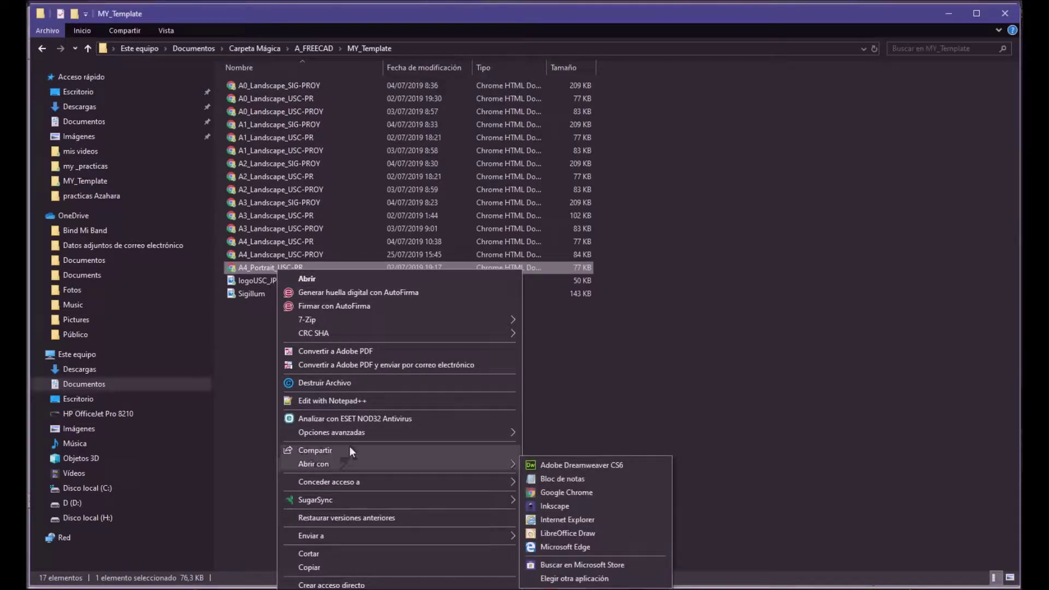
left_click(530, 479)
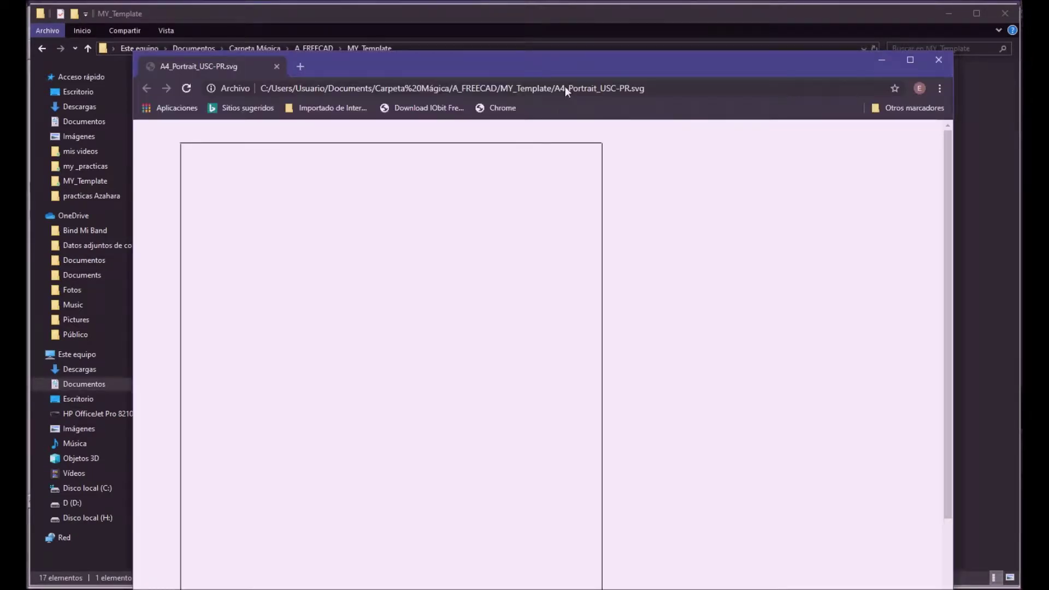
left_click_drag(529, 57, 496, 0)
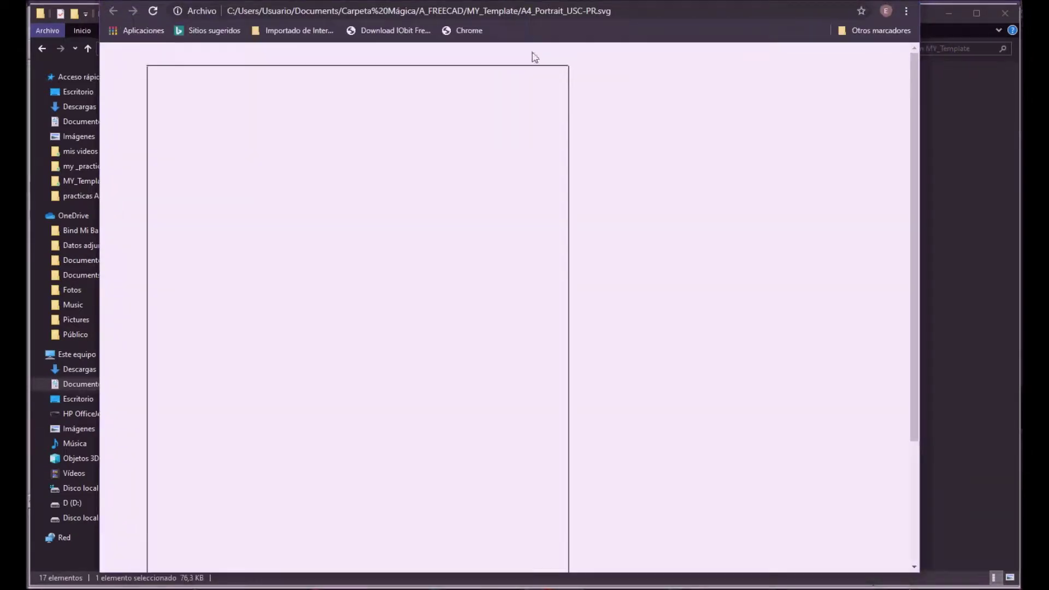
scroll(570, 164, "down", 2)
scroll(570, 175, "up", 3)
key("alt+F4")
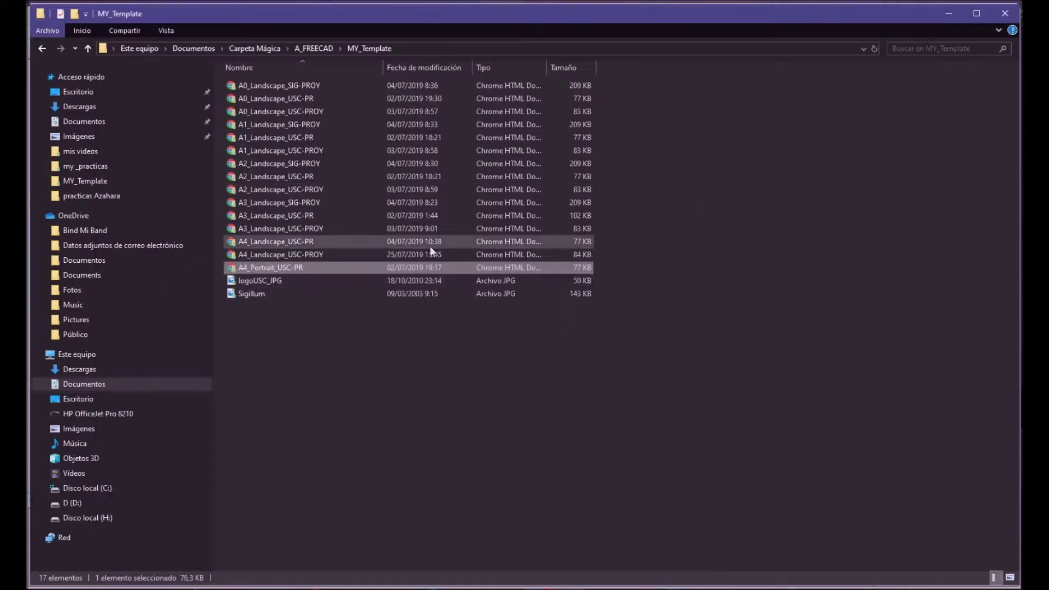
- Open the A4_Landscape_USC-PROY template in the web browser, look over its frame and title block, and close it
right_click(268, 247)
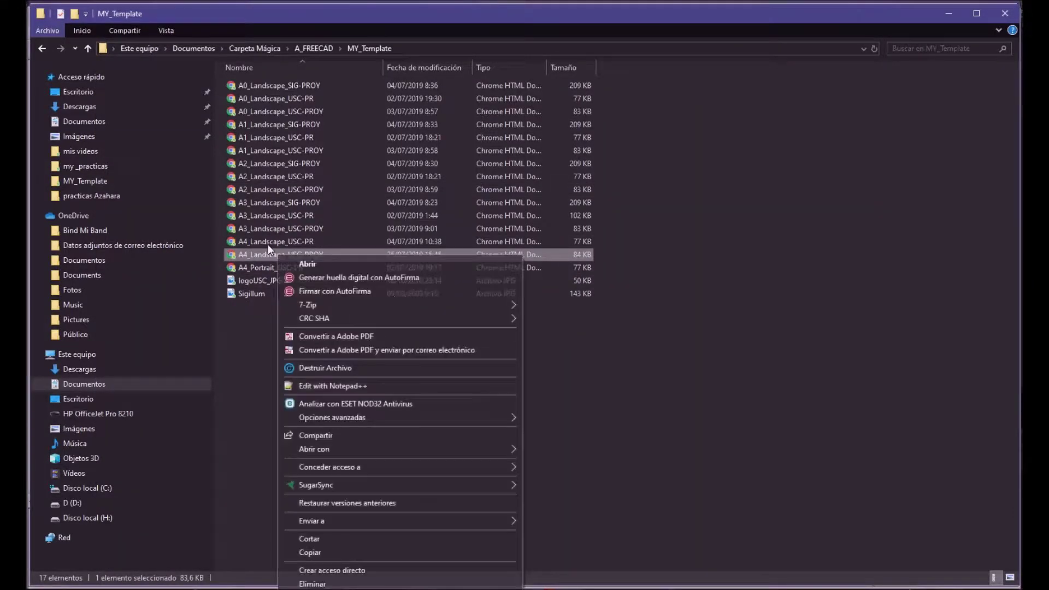
mouse_move(365, 449)
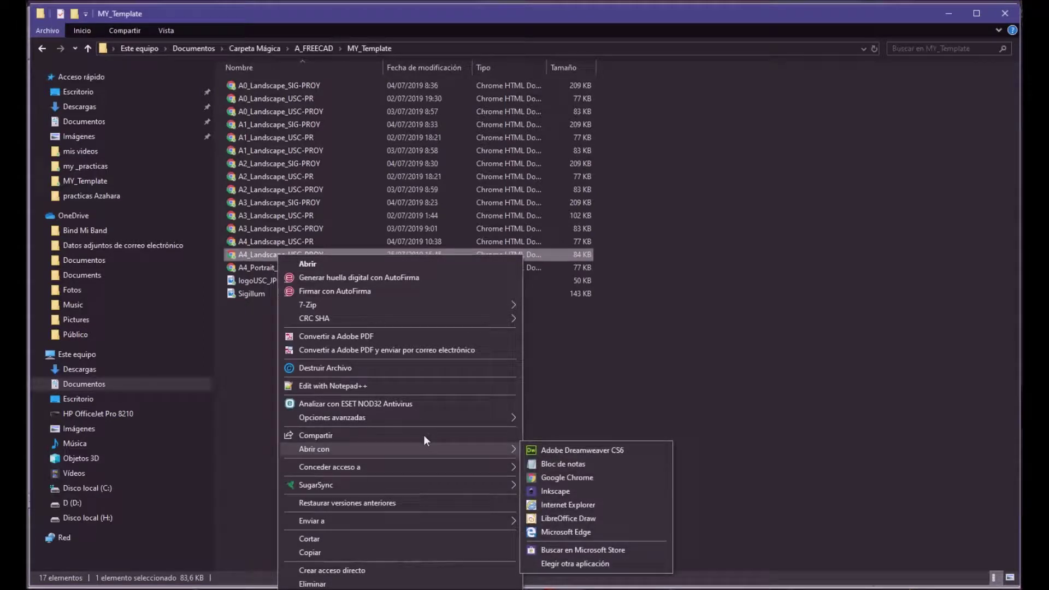
left_click(542, 468)
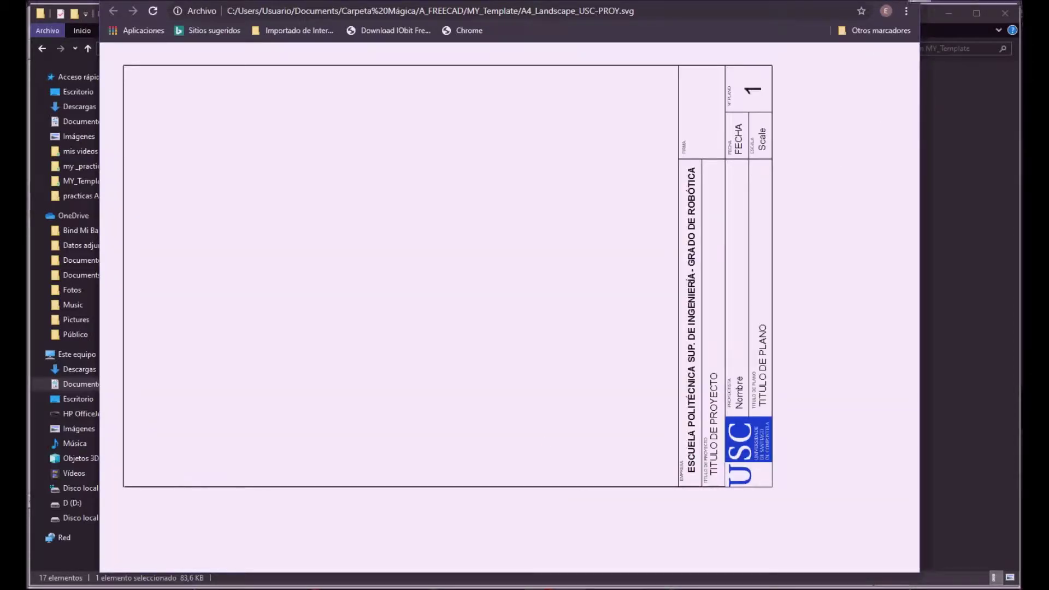
key("alt+F4")
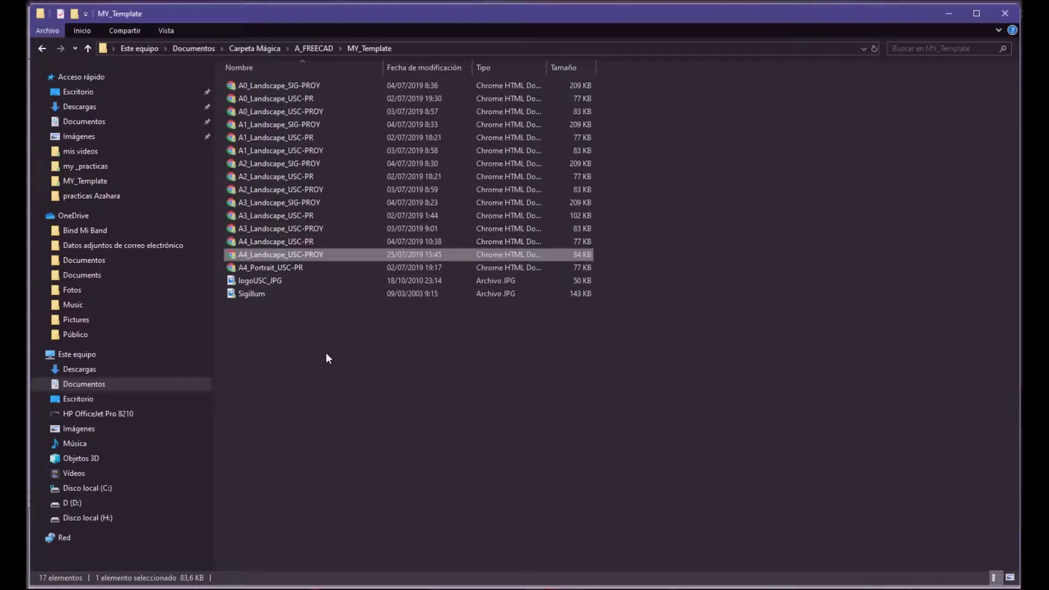
- Switch to Inkscape, where A4_Landscape_USC-PROY.svg is open
key("alt")
key("alt+Tab")
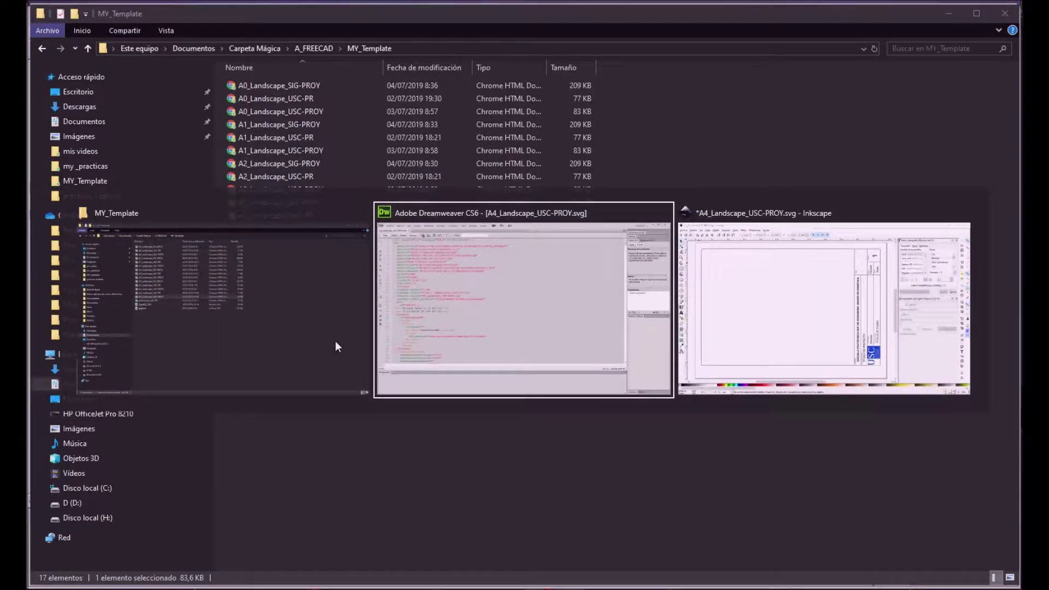
left_click(721, 320)
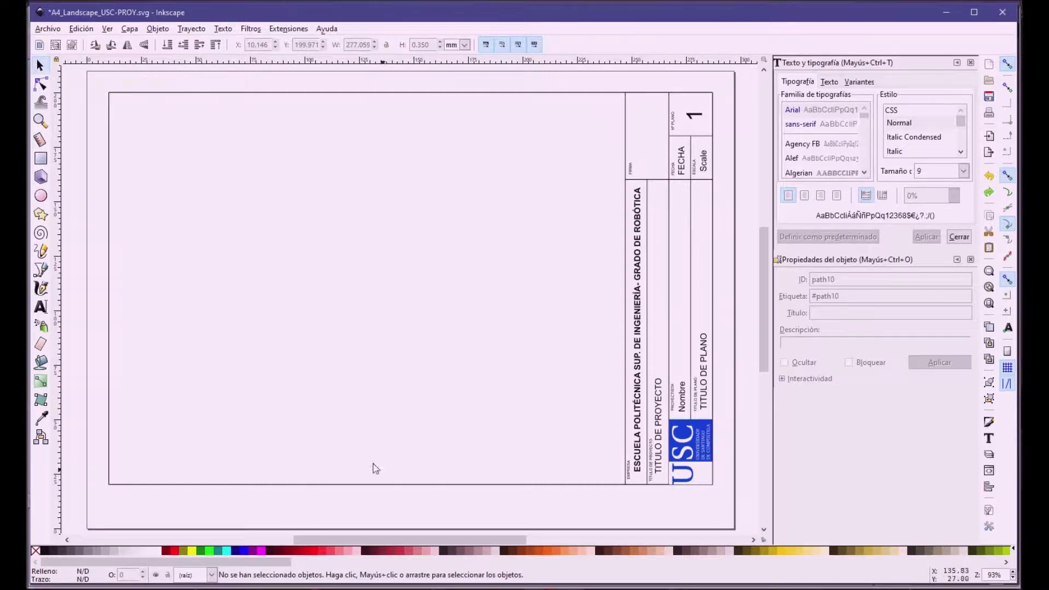
- Move the frame's bottom line up to about Y 73 mm, undo the move and deselect the line
left_click(376, 483)
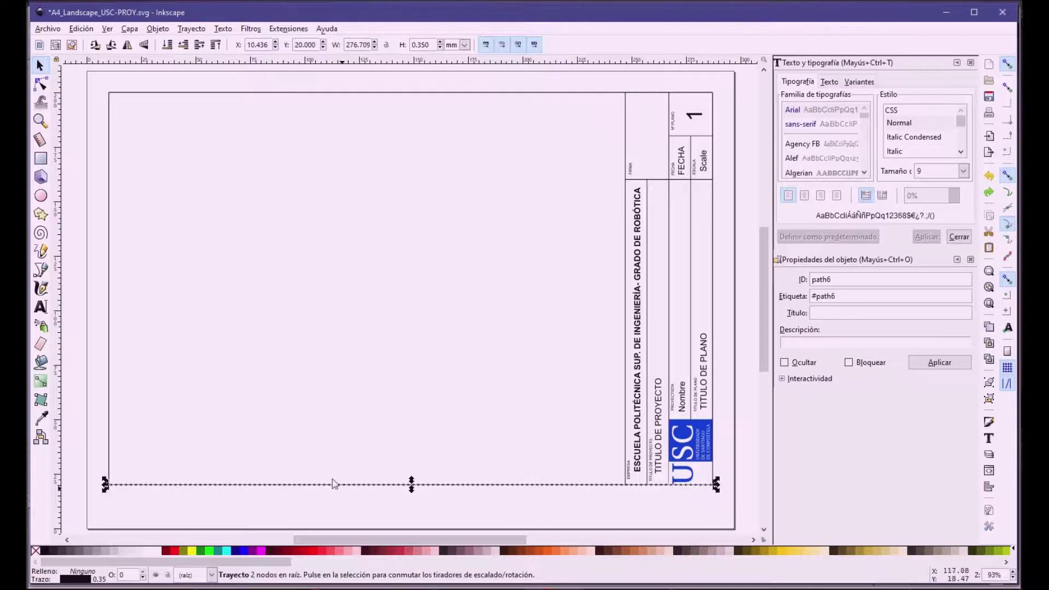
left_click_drag(333, 478, 345, 364)
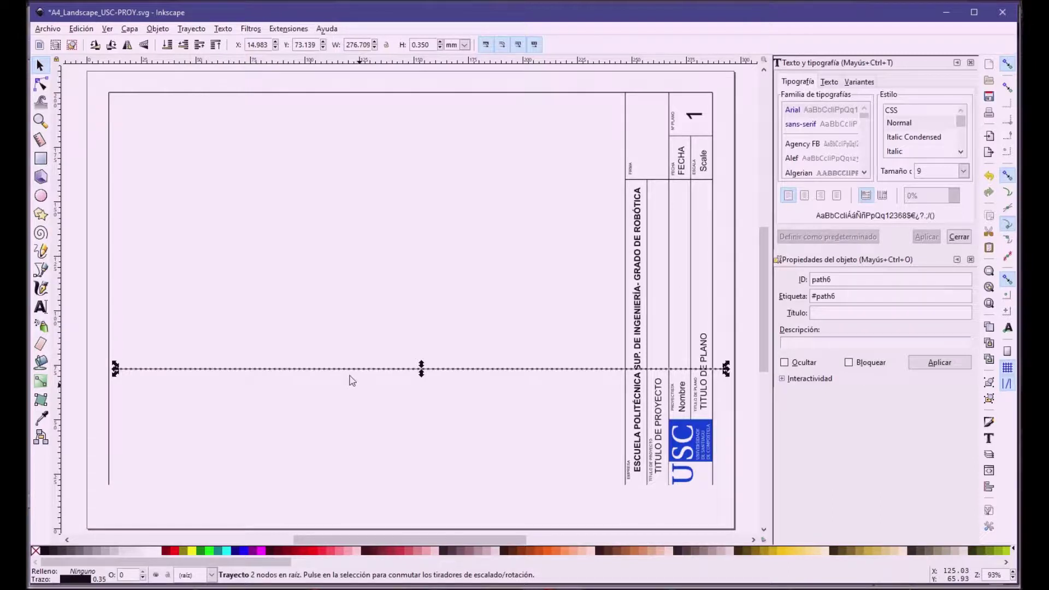
key("ctrl")
key("ctrl+z")
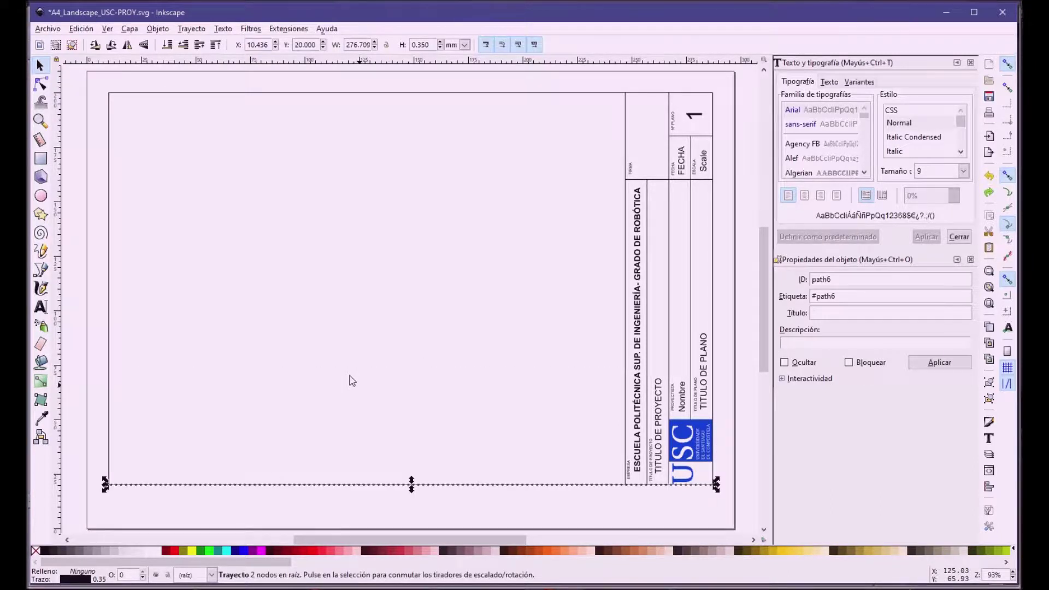
key("Escape")
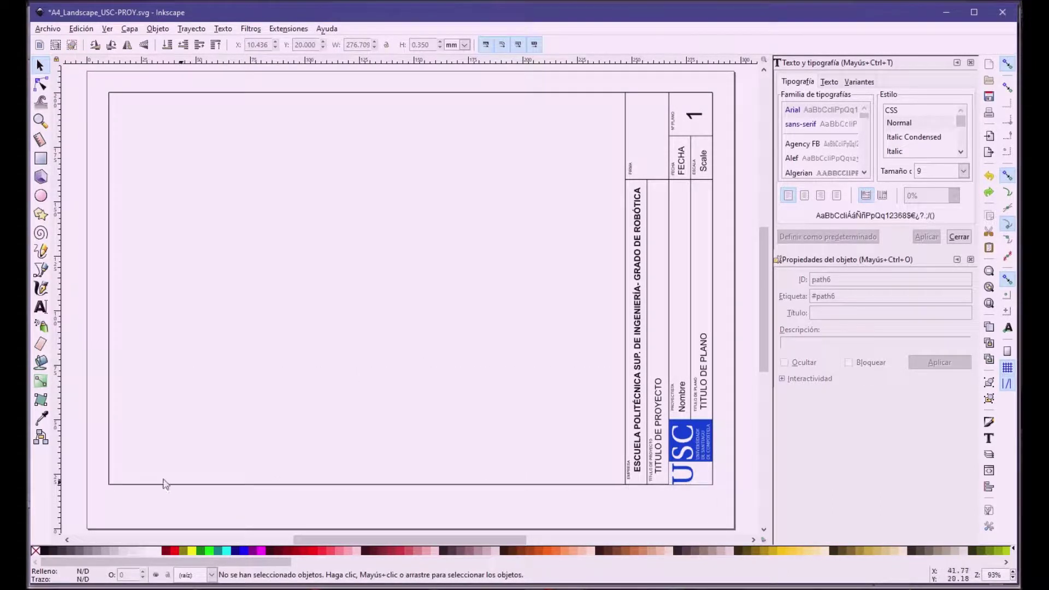
- Select the frame's bottom line and its left vertical line in turn to examine their coordinates and dimensions
left_click(138, 483)
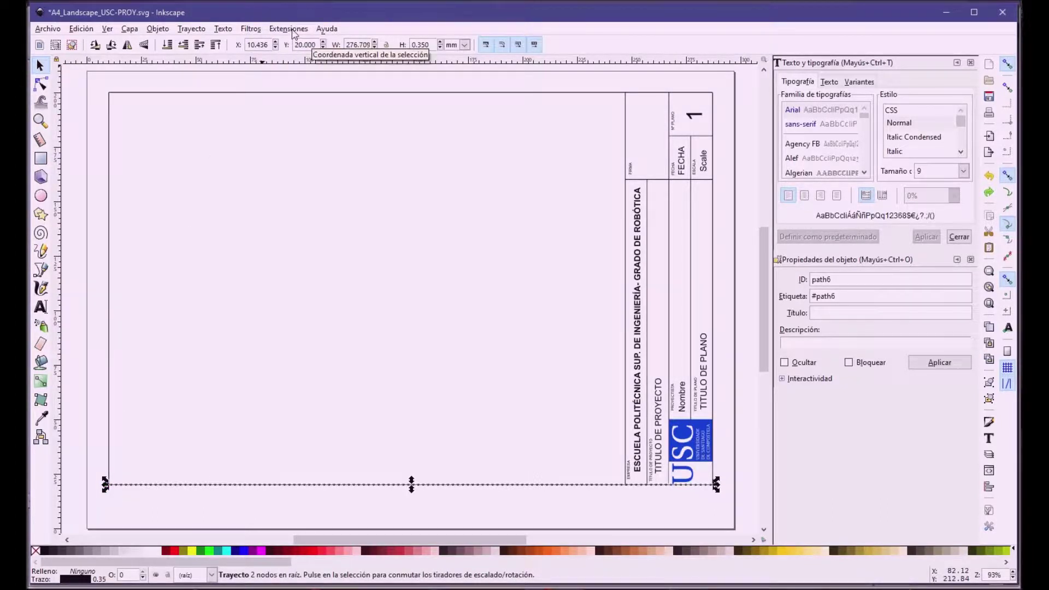
left_click(108, 350)
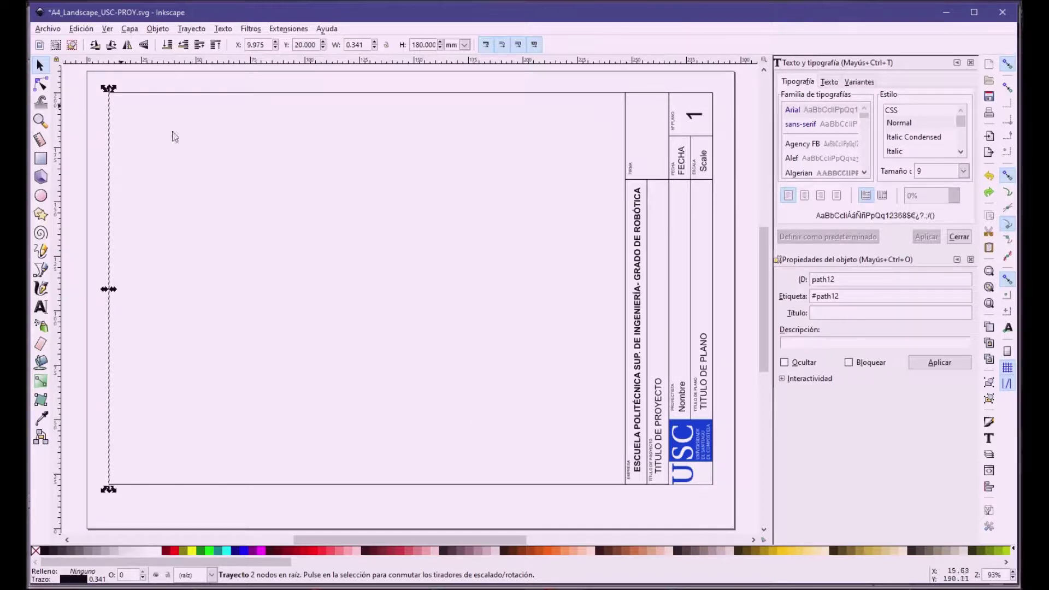
- Move the ESCUELA POLITÉCNICA SUP. text out of the title block into the drawing area, and undo the move
left_click(631, 384)
mouse_move(631, 385)
left_mouse_down()
mouse_move(520, 355)
mouse_move(325, 355)
mouse_move(497, 358)
mouse_move(435, 362)
mouse_move(450, 350)
left_mouse_up()
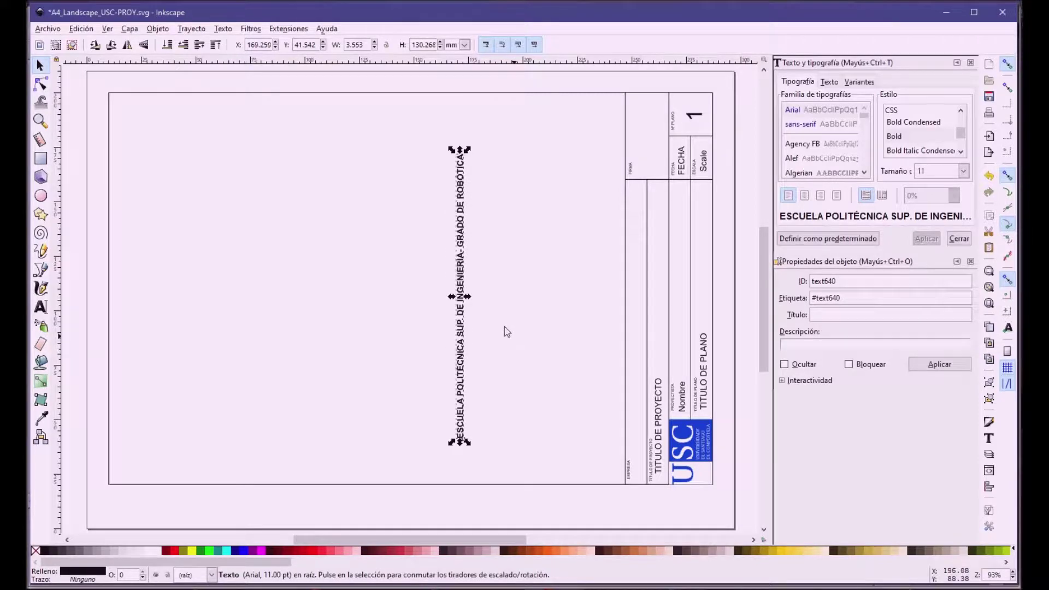
key("ctrl+z")
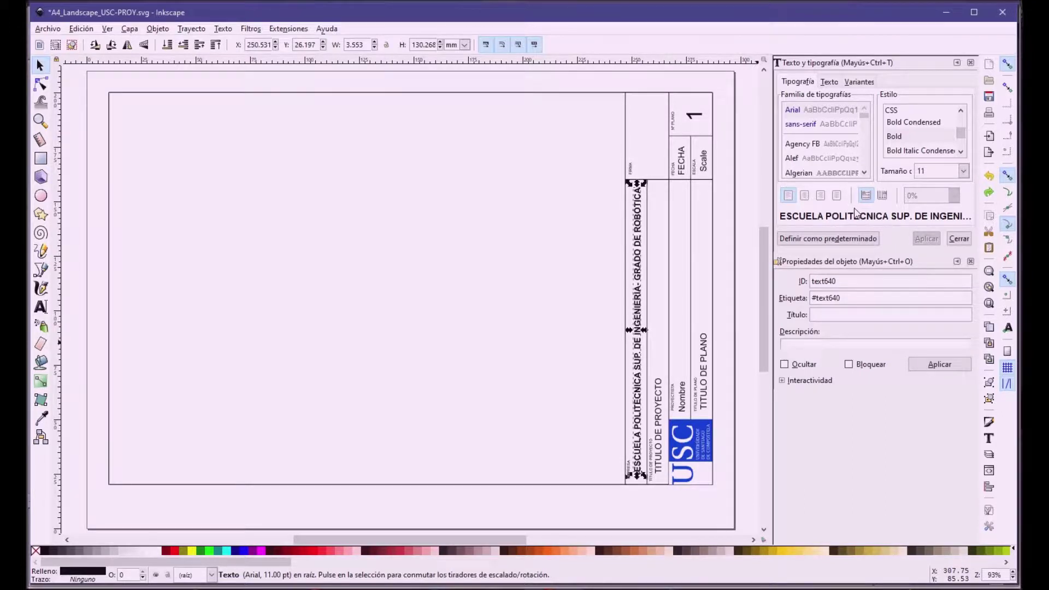
- Append "mmmm" to the end of the ESCUELA POLITÉCNICA SUP. text and apply the change
left_click(829, 81)
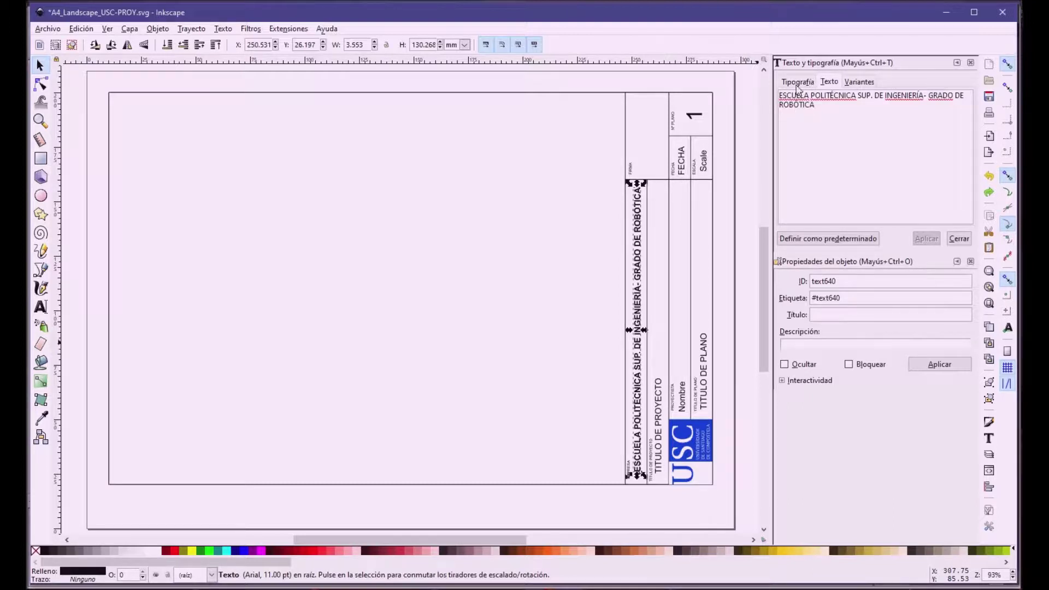
left_click_drag(799, 94, 844, 106)
left_click(816, 103)
type("nm")
left_click(939, 363)
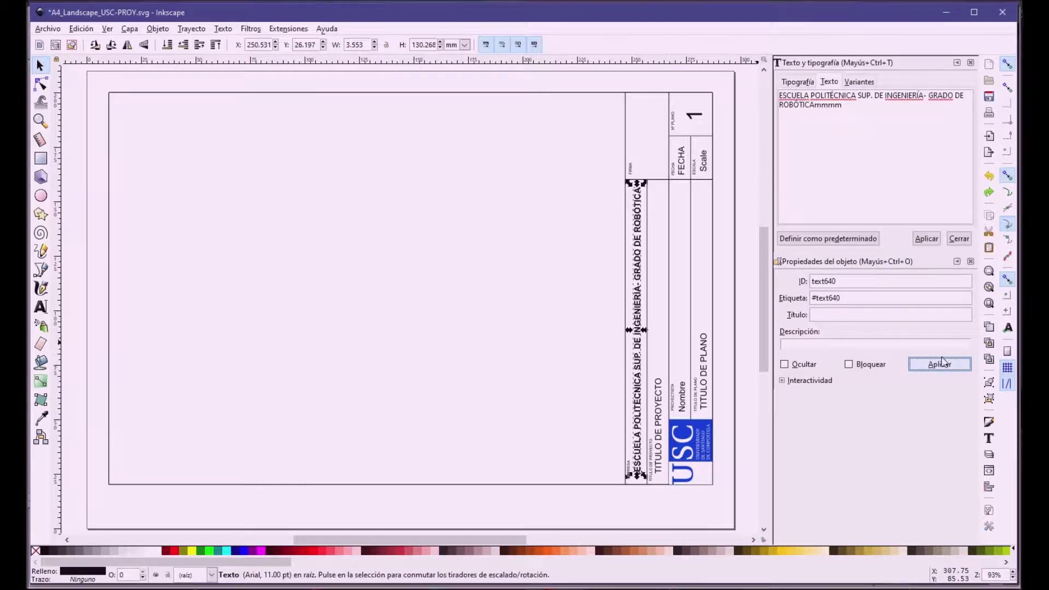
left_click(927, 239)
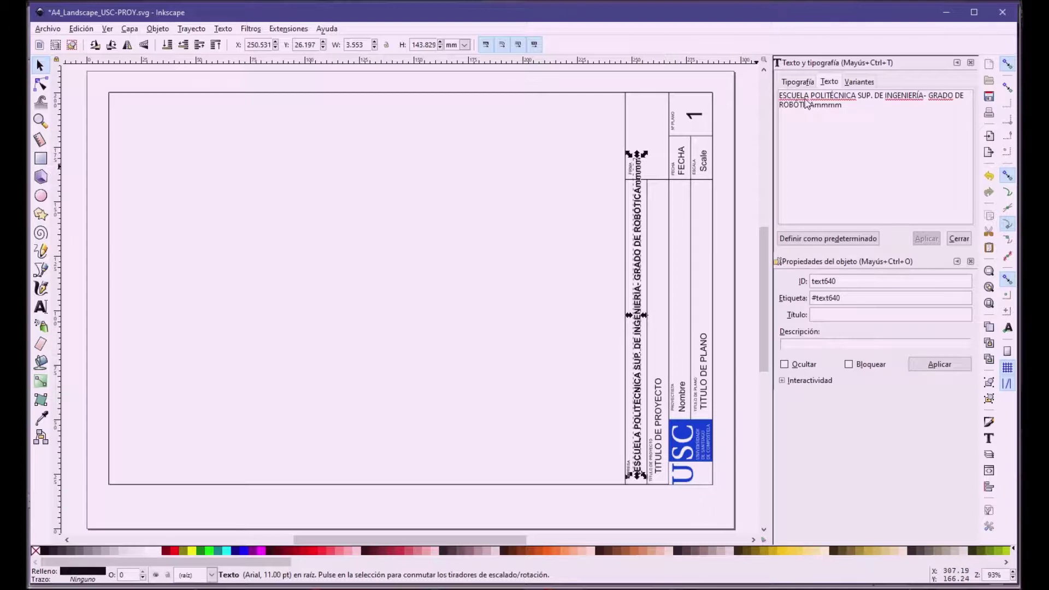
- Remove the extra letters after ROBÓTICA, apply the corrected text, and return to its font settings
key("BackSpace")
key("BackSpace")
key("BackSpace")
key("BackSpace")
left_click(927, 238)
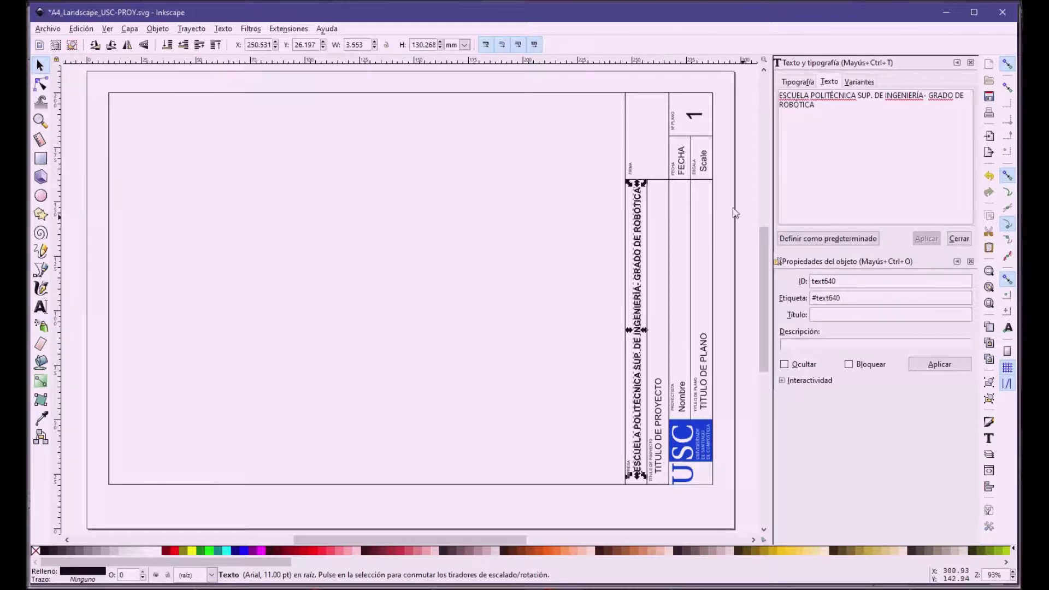
left_click(785, 81)
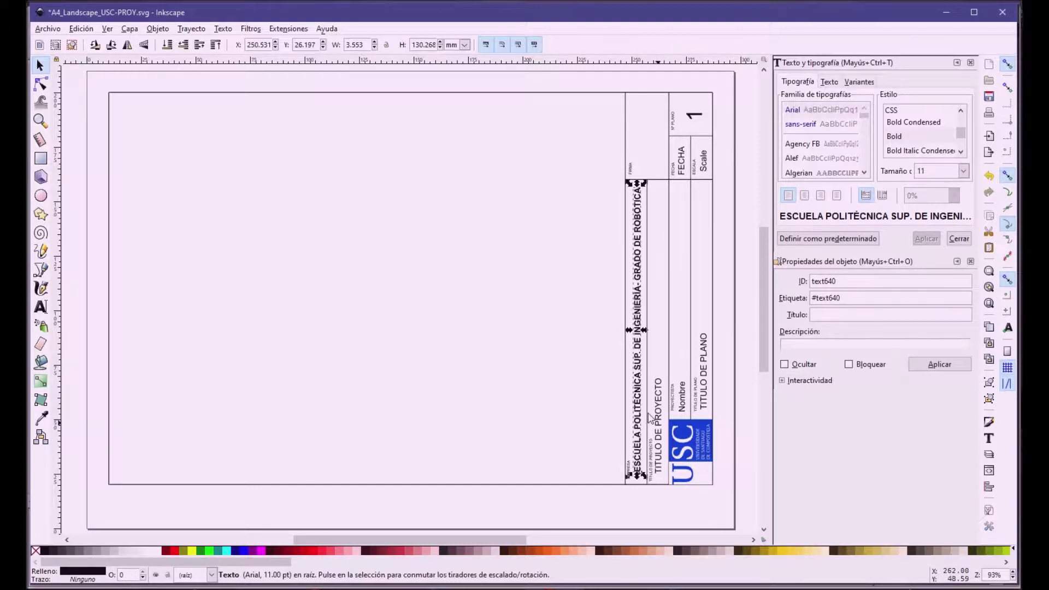
- Enter the title block's text group g3298, select the TITULO DE PROYECTO text to examine its properties, and deselect it
left_click(649, 419)
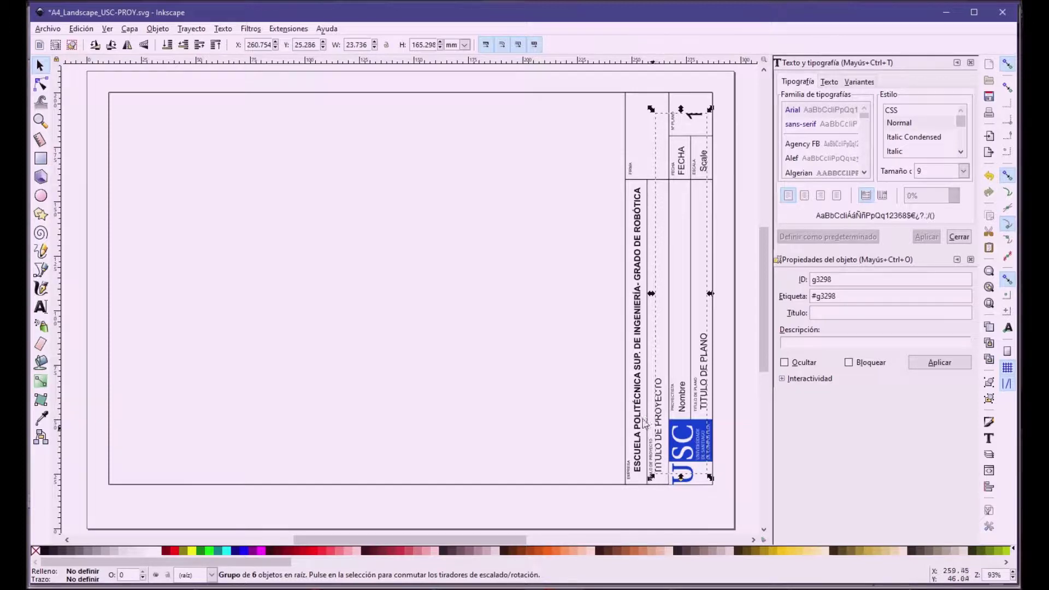
right_click(652, 461)
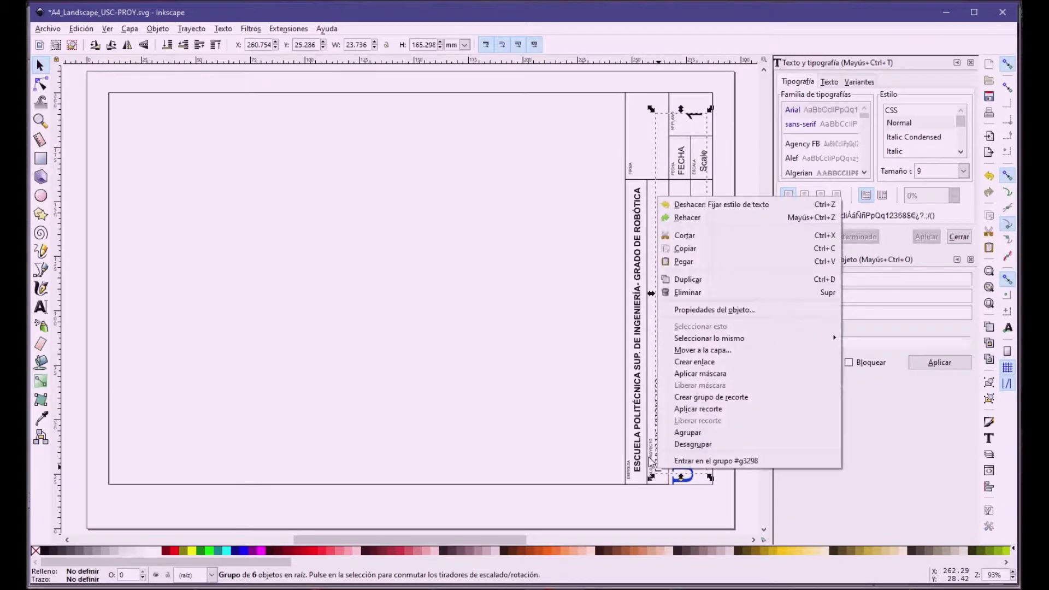
left_click(668, 458)
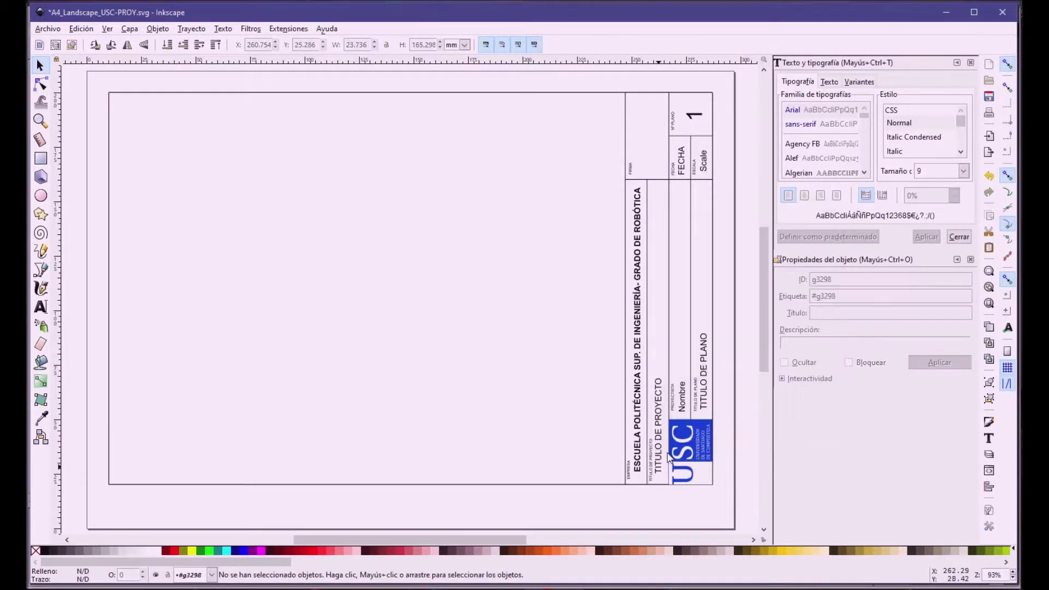
left_click(652, 461)
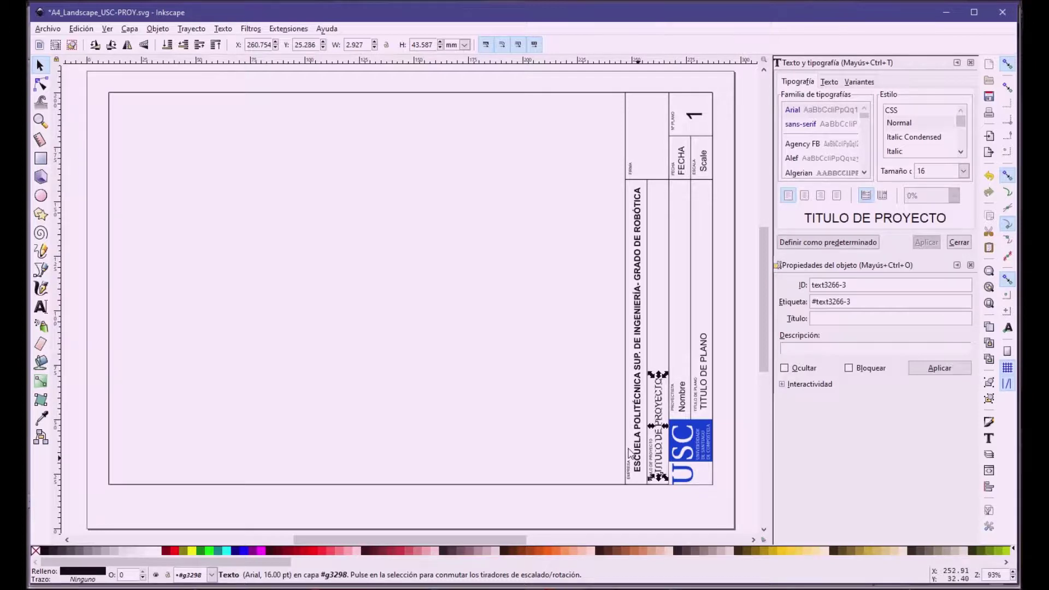
left_click(653, 335)
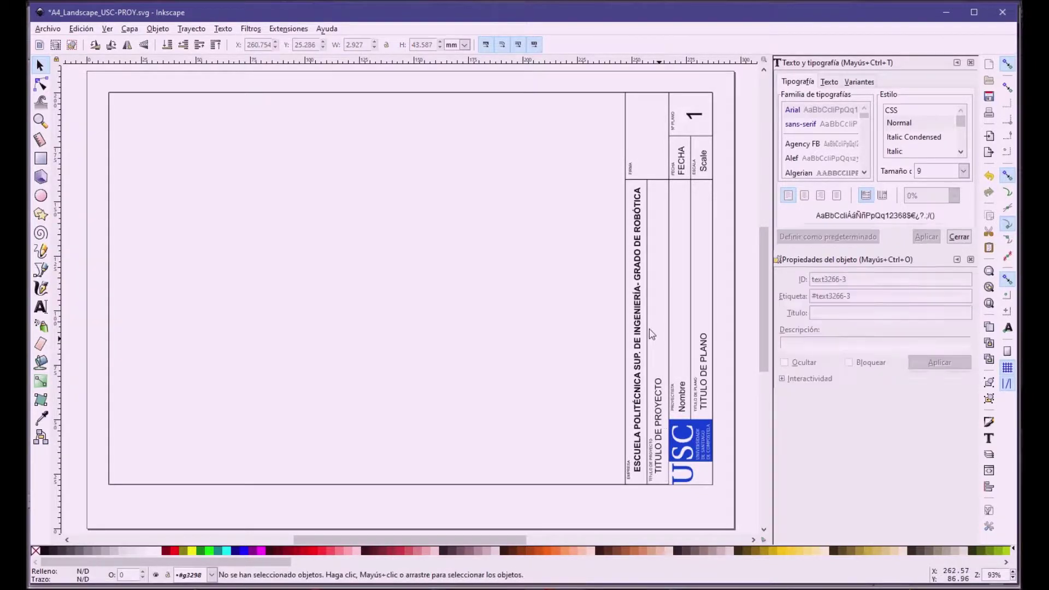
- Select the USC logo image to examine its properties, look over the available editing commands, and deselect it
left_click(676, 435)
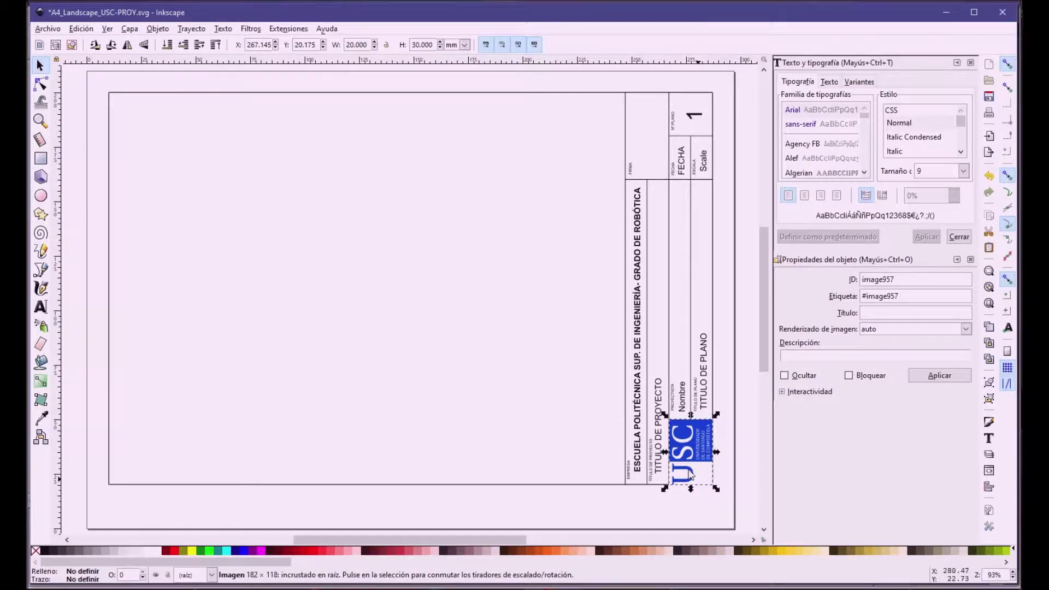
left_click(81, 28)
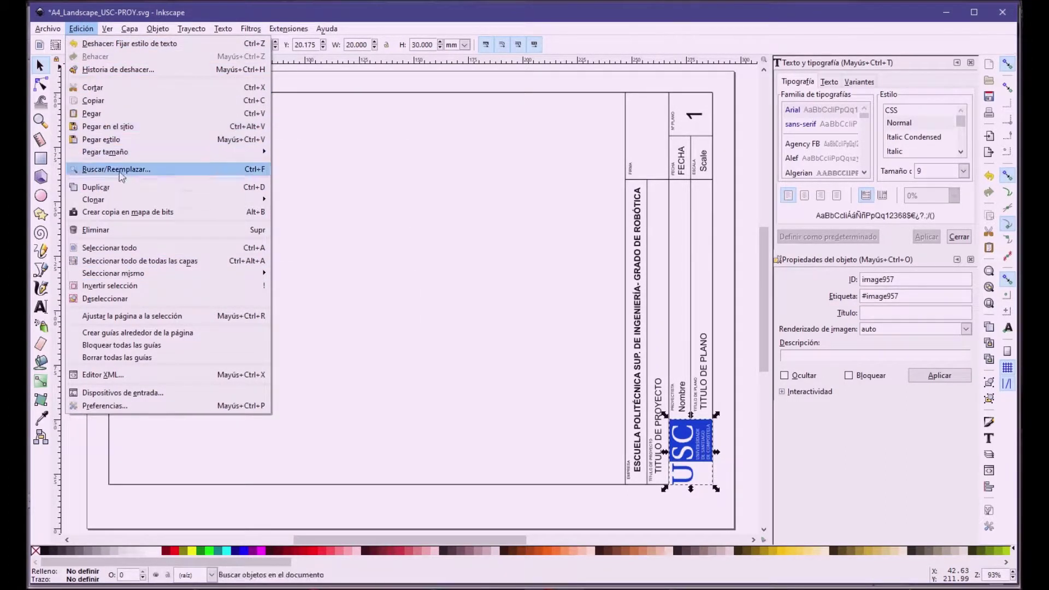
left_click(523, 395)
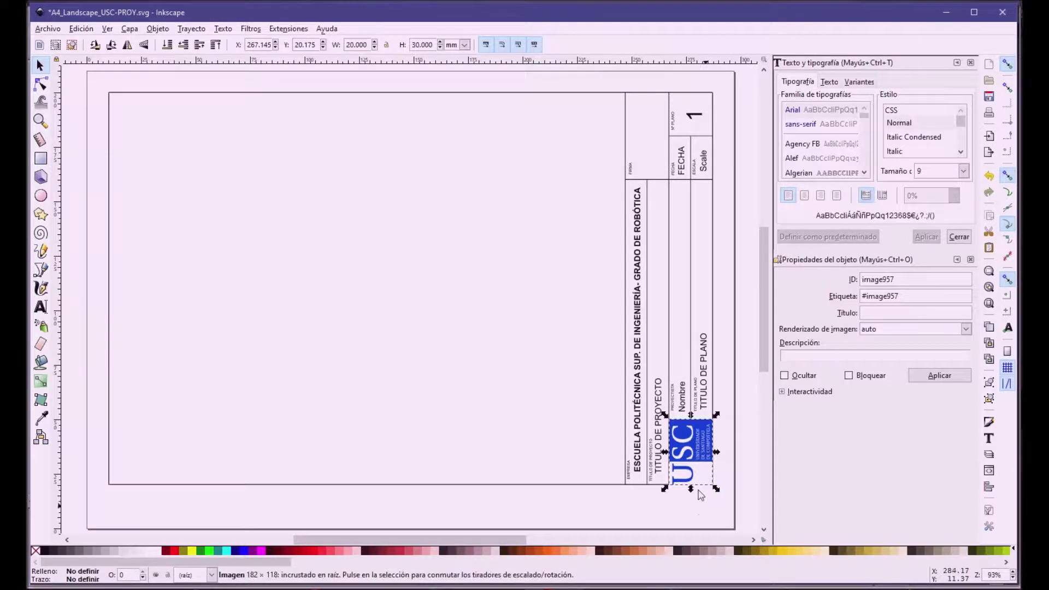
left_click(560, 376)
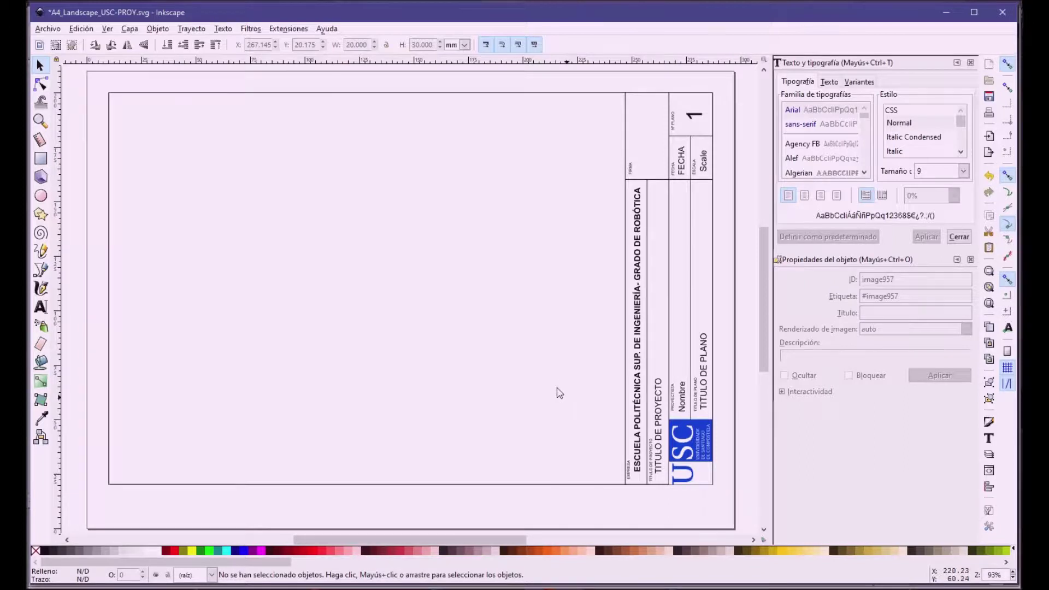
- Move the vertical line bordering the title block to about X 198 mm, and undo the move
left_click(618, 151)
left_click_drag(618, 151, 510, 161)
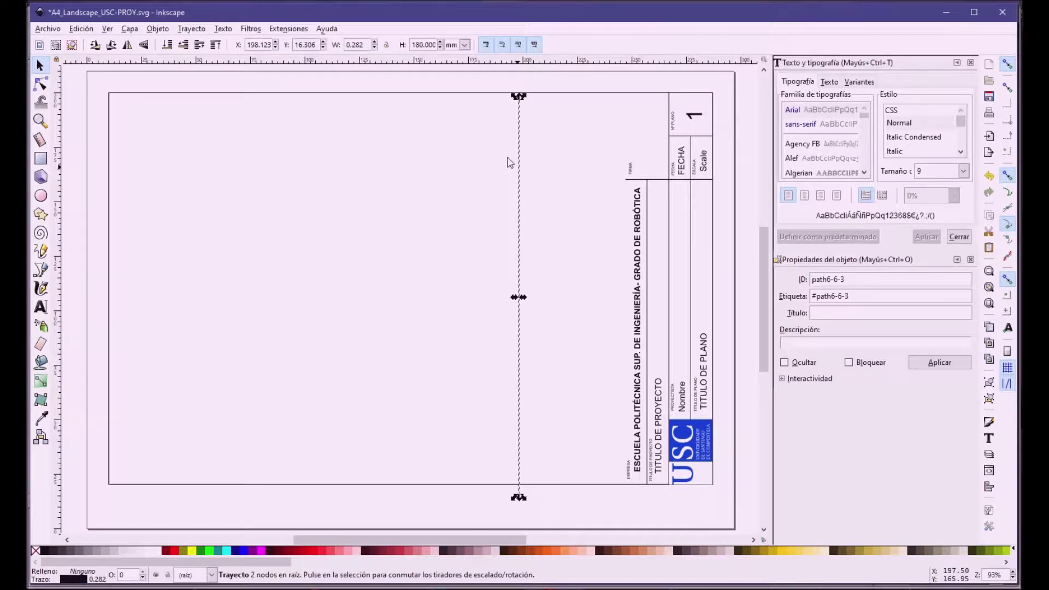
key("ctrl+z")
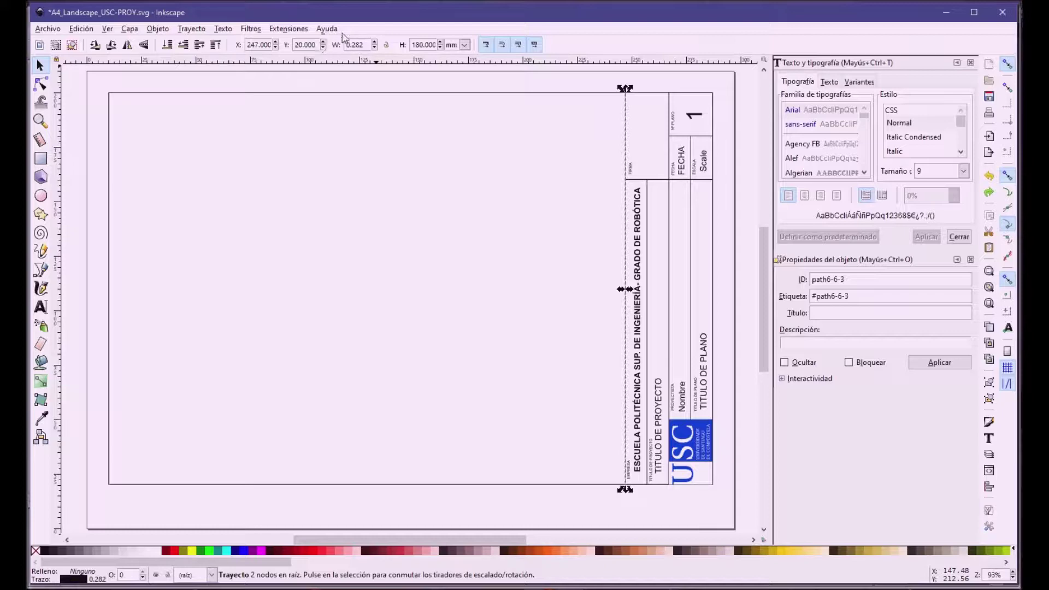
- Set the height of the vertical line bordering the title block to 190 mm, undo the change, and deselect the line
left_click(411, 43)
key("Return")
left_click(433, 190)
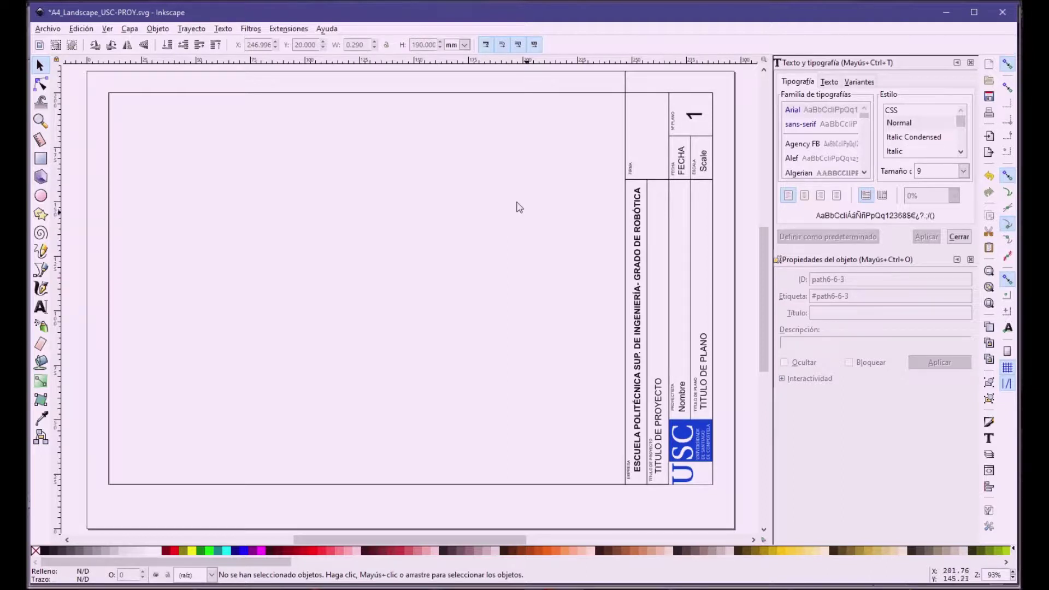
key("ctrl+z")
left_click(625, 268)
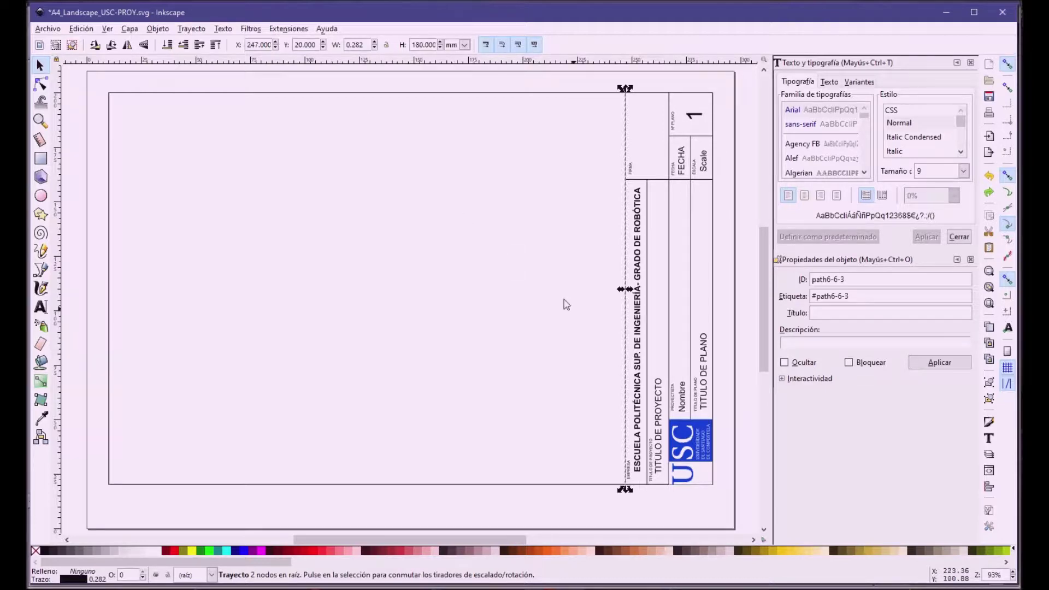
left_click(553, 262)
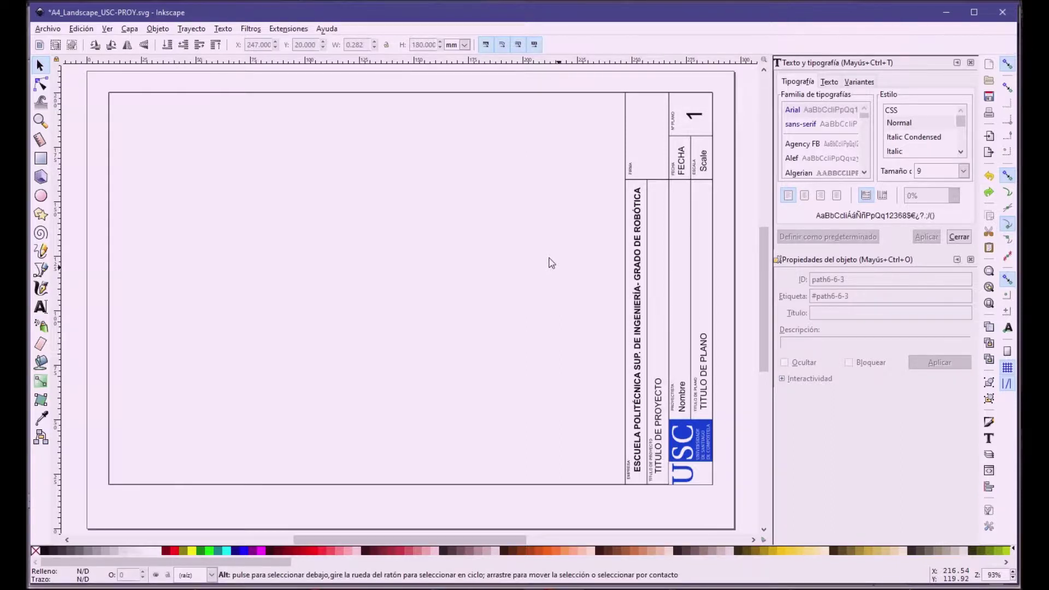
- Switch to Dreamweaver and examine the template's SVG code, from the page size and header data to the path definitions of the lines
key("alt+Tab")
key("alt+Tab")
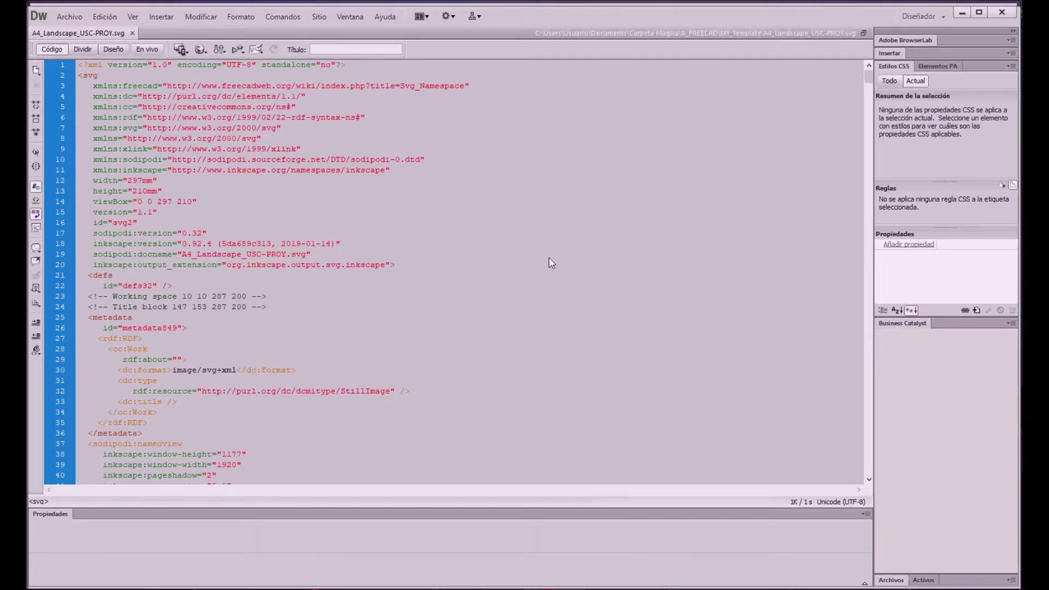
scroll(552, 263, "down", 12)
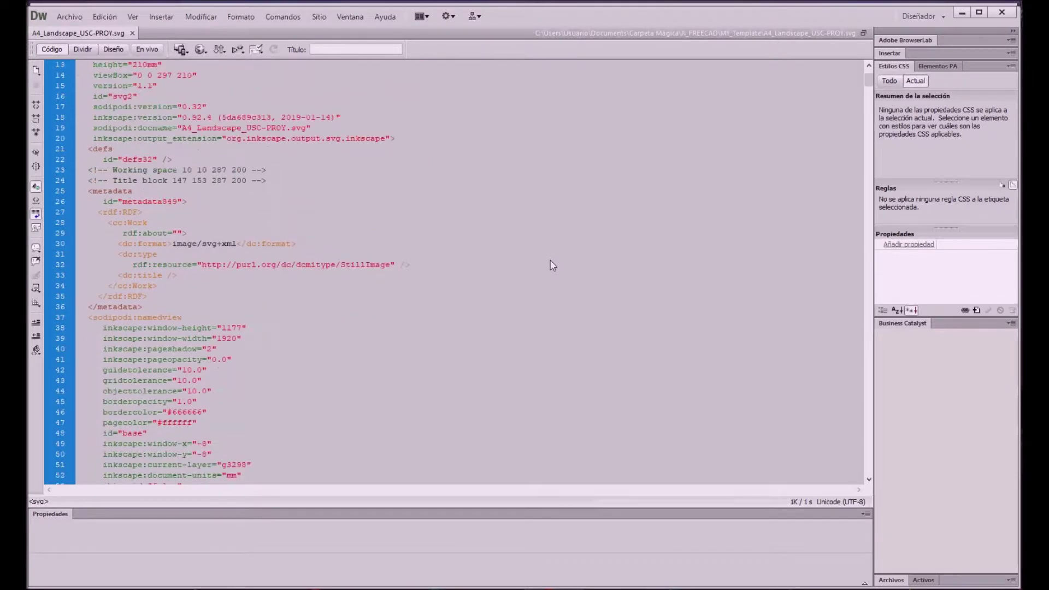
scroll(554, 265, "down", 13)
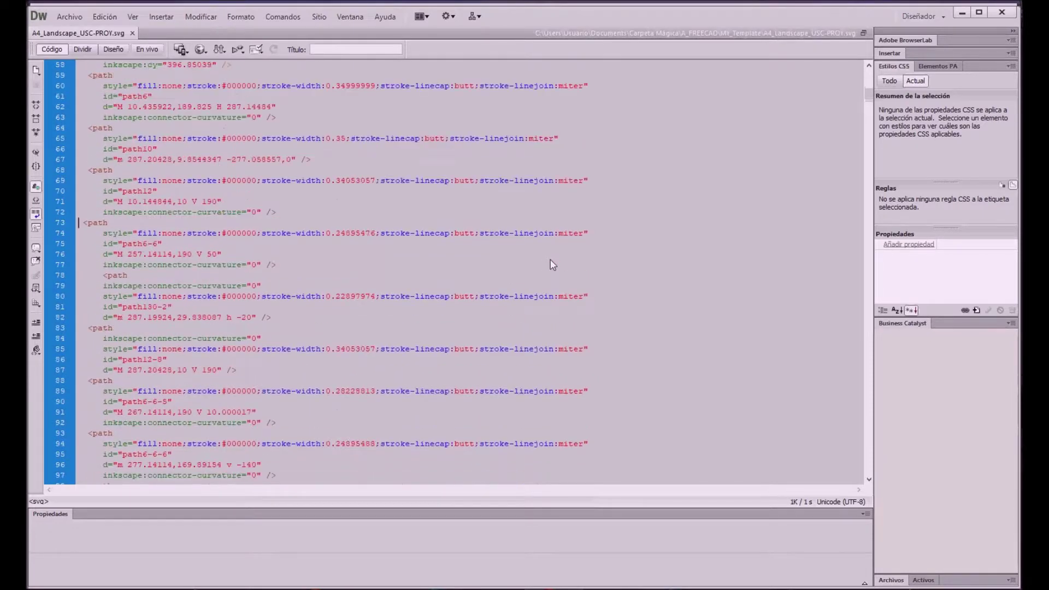
scroll(554, 265, "down", 3)
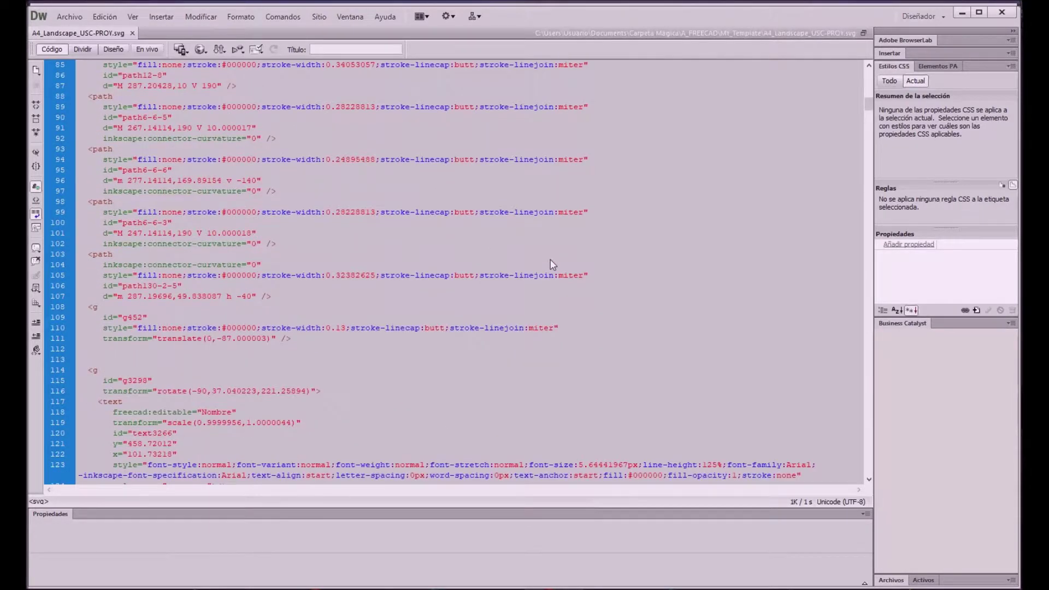
scroll(553, 265, "up", 15)
scroll(554, 265, "up", 2)
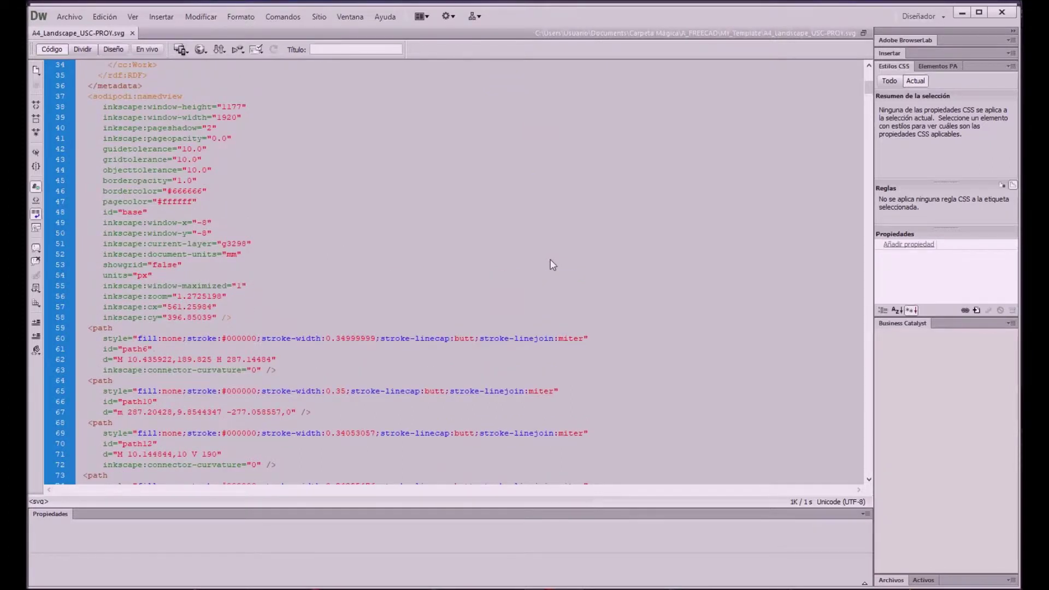
scroll(548, 270, "down", 1)
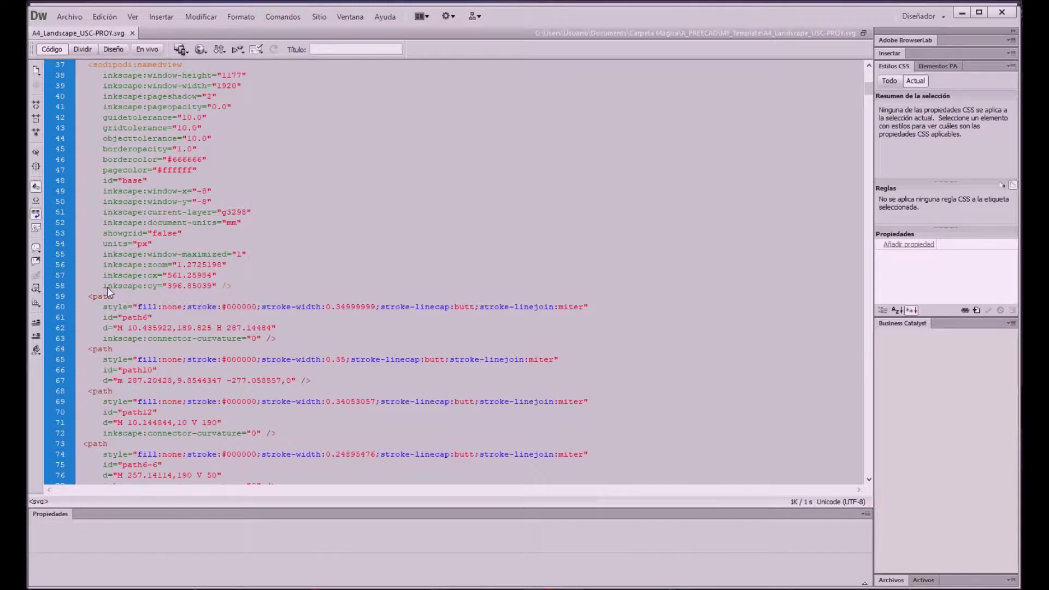
scroll(107, 287, "down", 3)
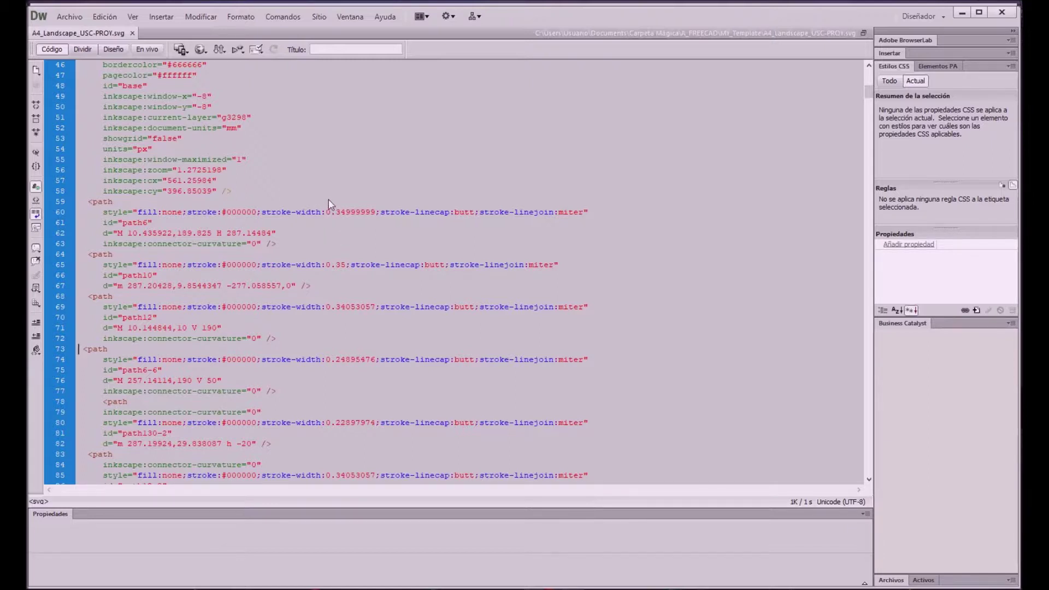
- Switch to Inkscape and select the drawing frame's left vertical line to check its ID
key("alt+Tab")
left_click(417, 304)
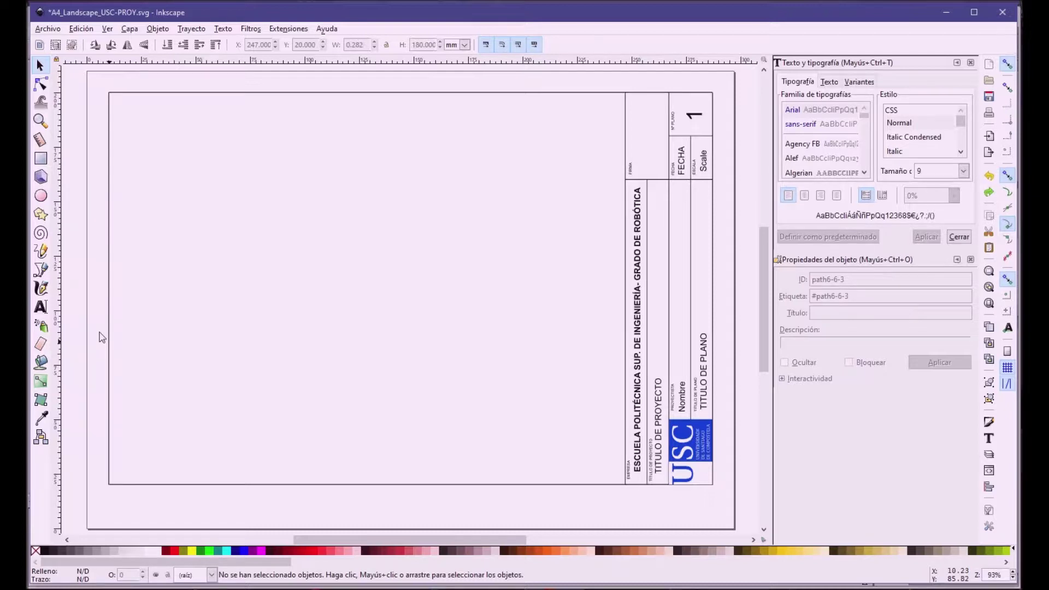
key("Tab")
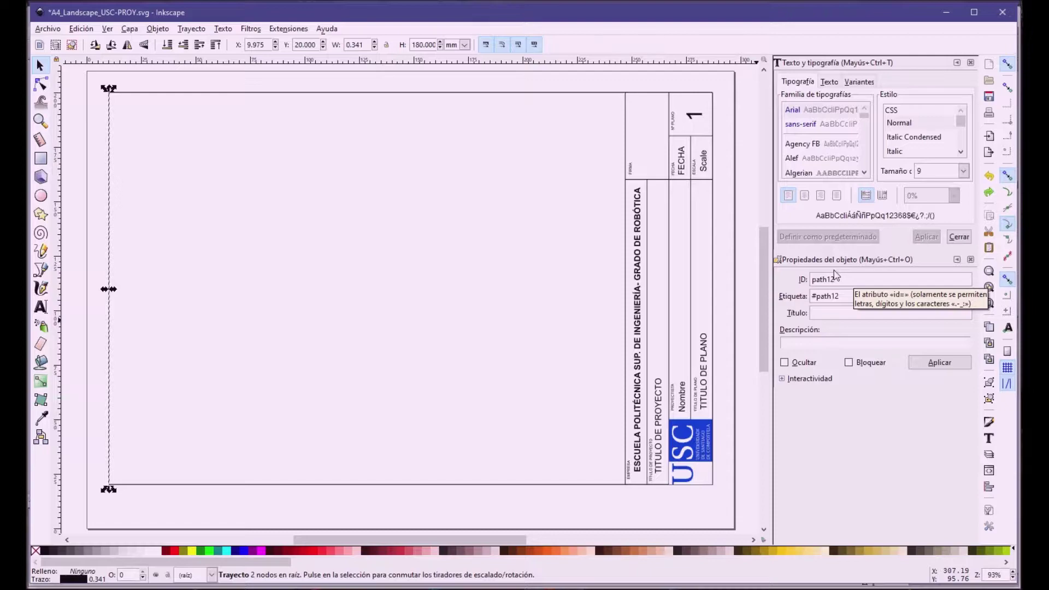
- Return to the Dreamweaver code, locate the path12 element among the path definitions, and examine its style and coordinates
key("alt+Tab")
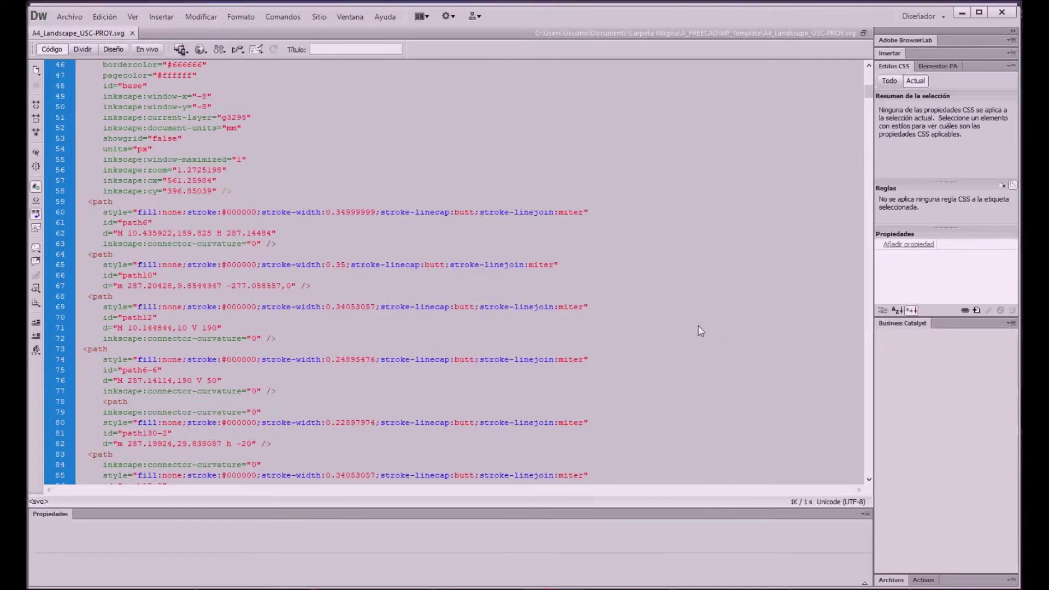
scroll(697, 327, "down", 3)
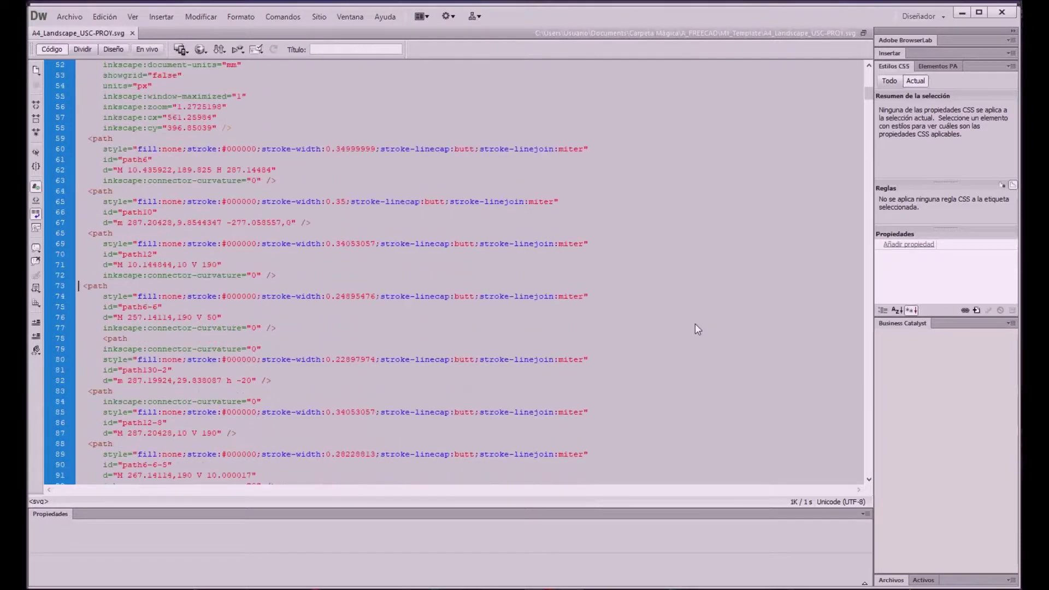
scroll(697, 327, "down", 6)
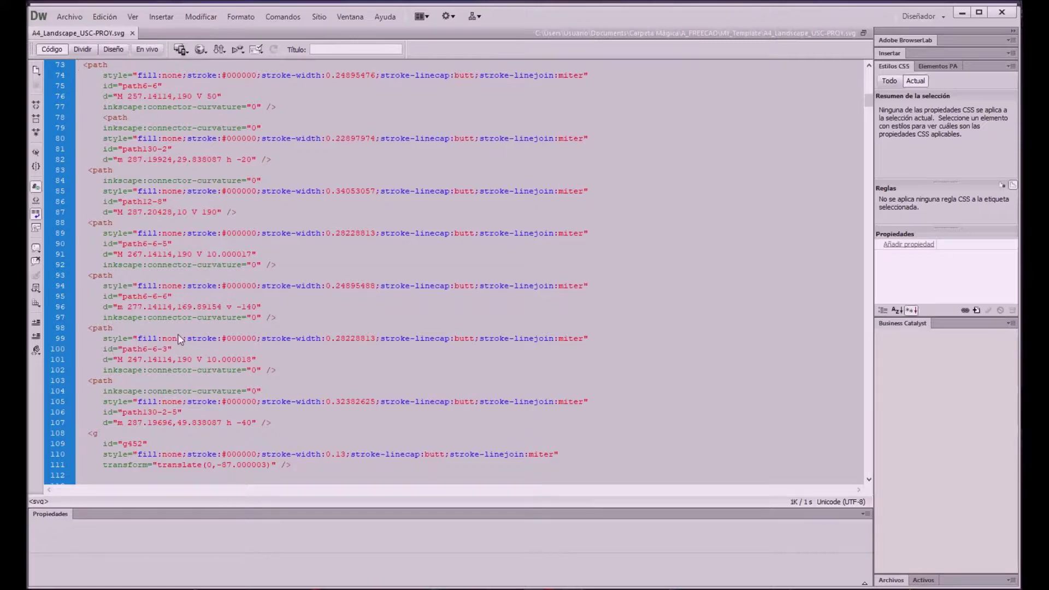
scroll(179, 335, "down", 1)
scroll(195, 304, "up", 5)
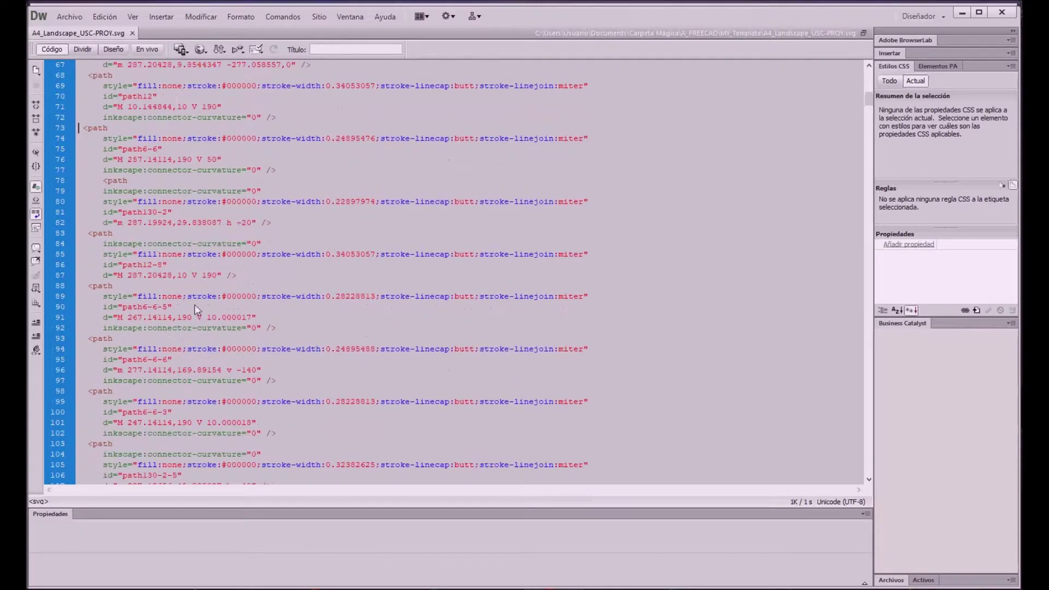
scroll(203, 297, "up", 2)
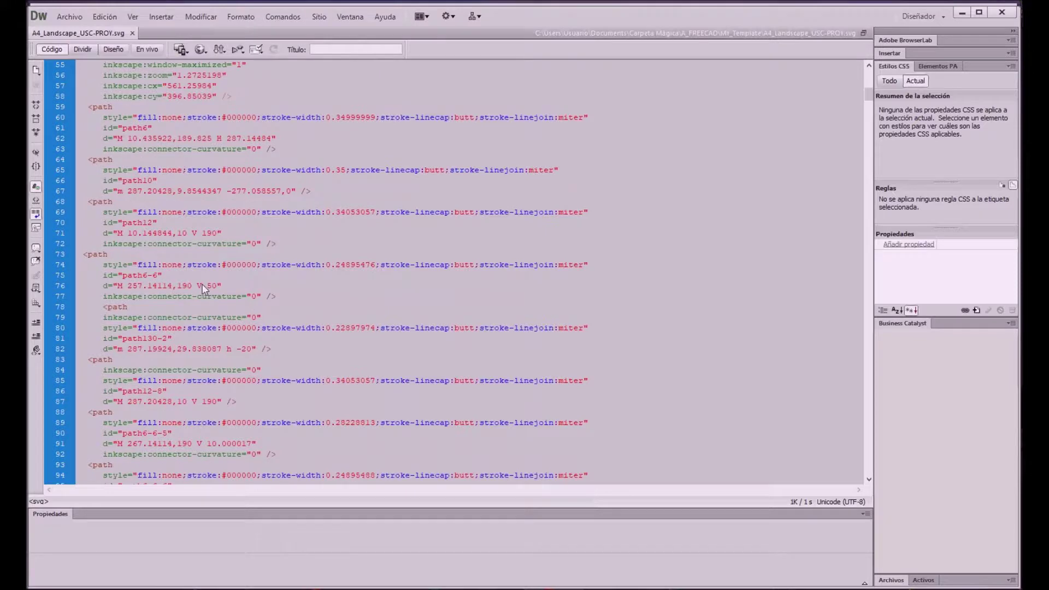
scroll(200, 272, "up", 2)
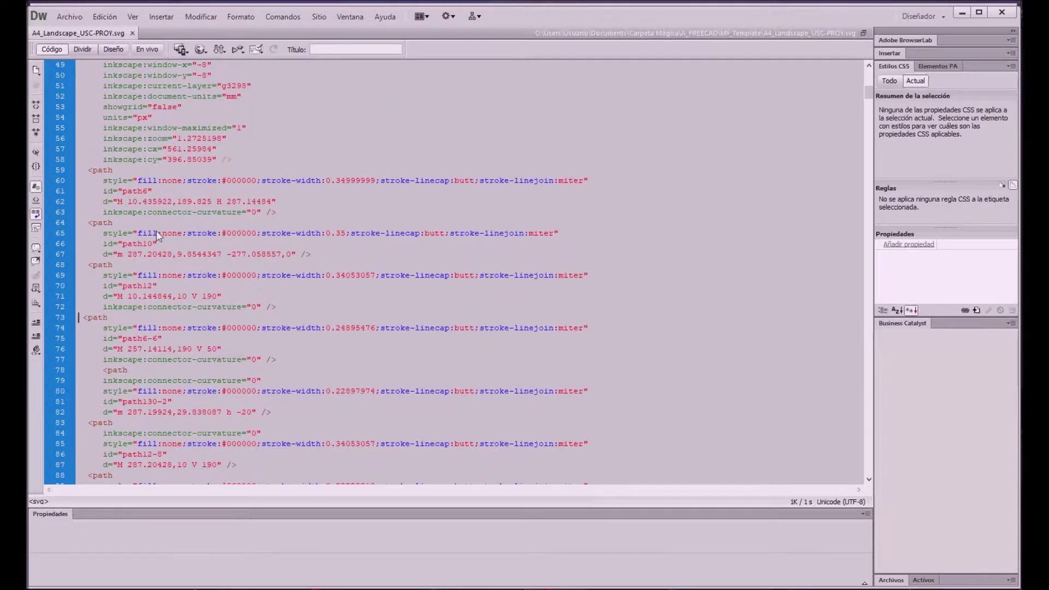
left_click(141, 286)
left_click(103, 275)
scroll(241, 274, "down", 2)
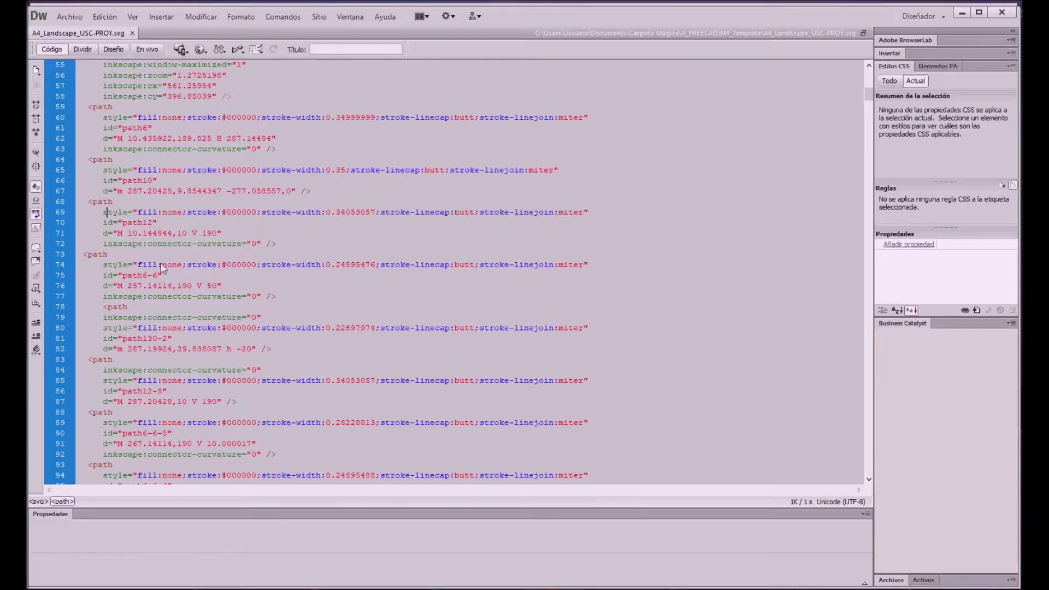
- Check the ID of the title block's border line in Inkscape, and find its path6-6-3 definition in the Dreamweaver code
key("alt+Tab")
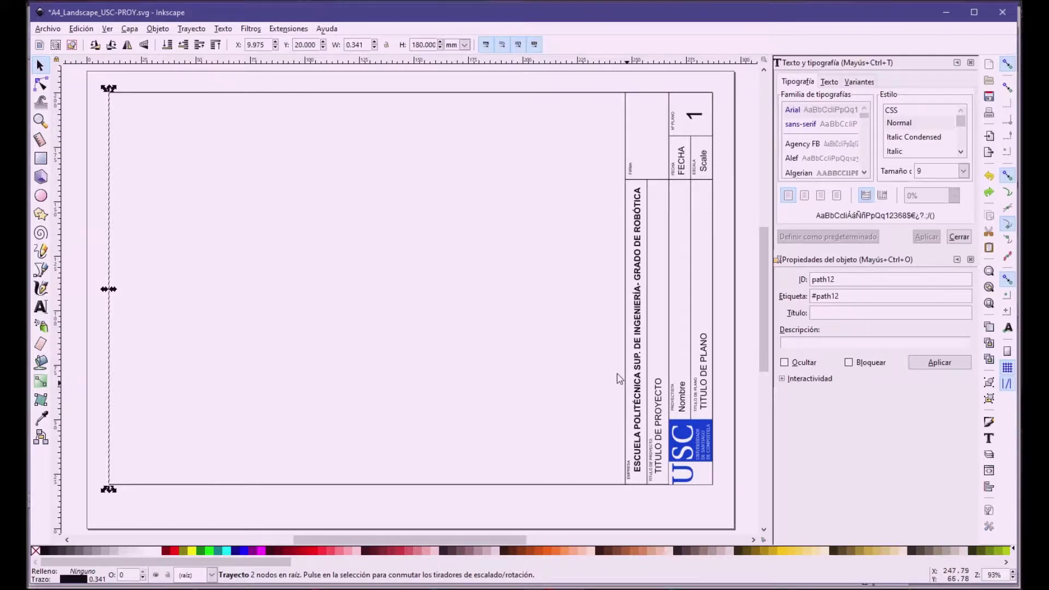
key("alt+Tab")
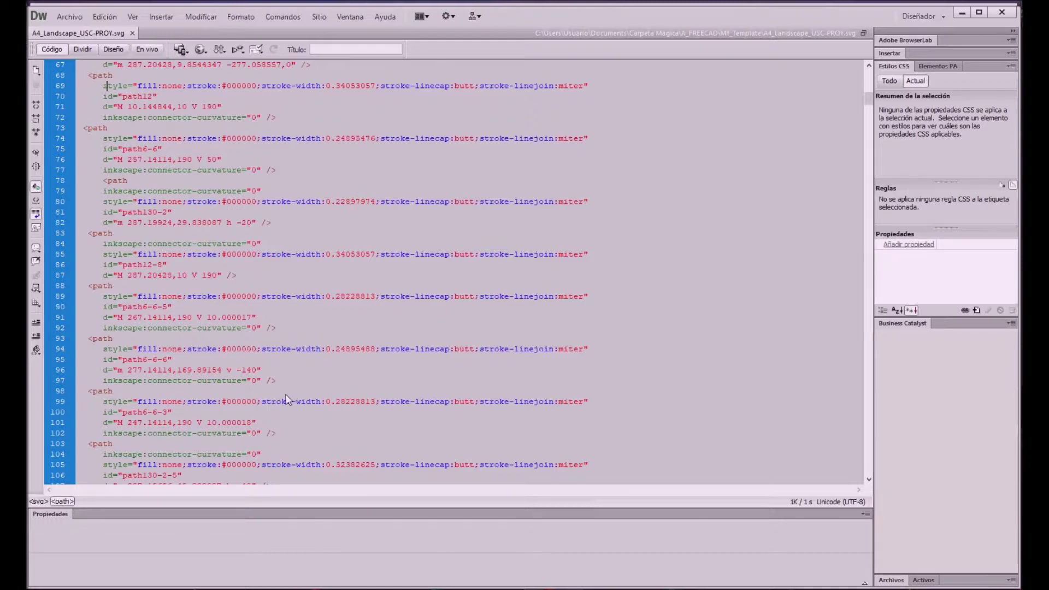
scroll(338, 392, "down", 3)
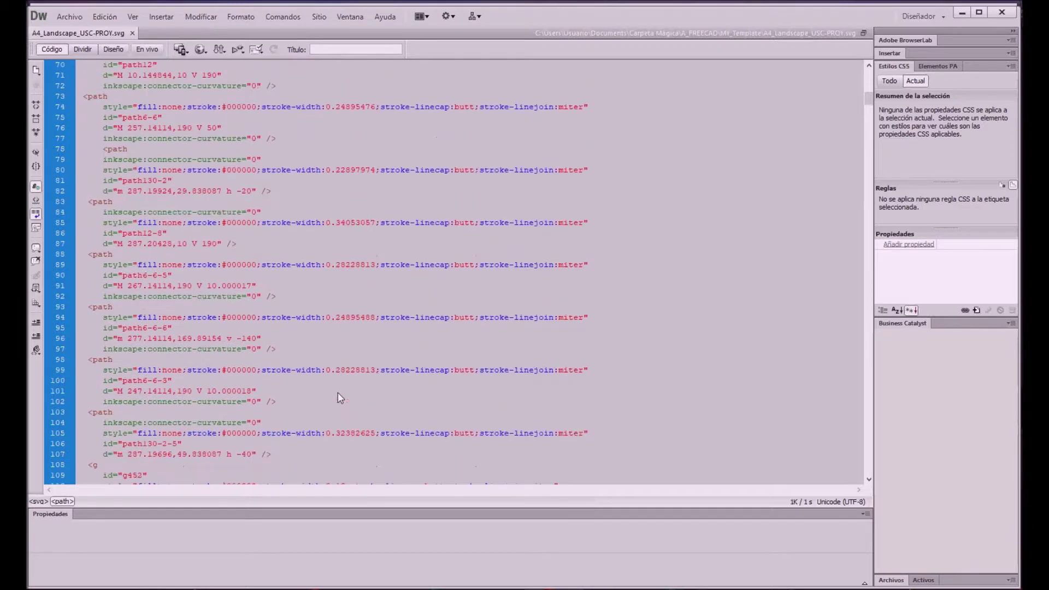
scroll(339, 390, "down", 6)
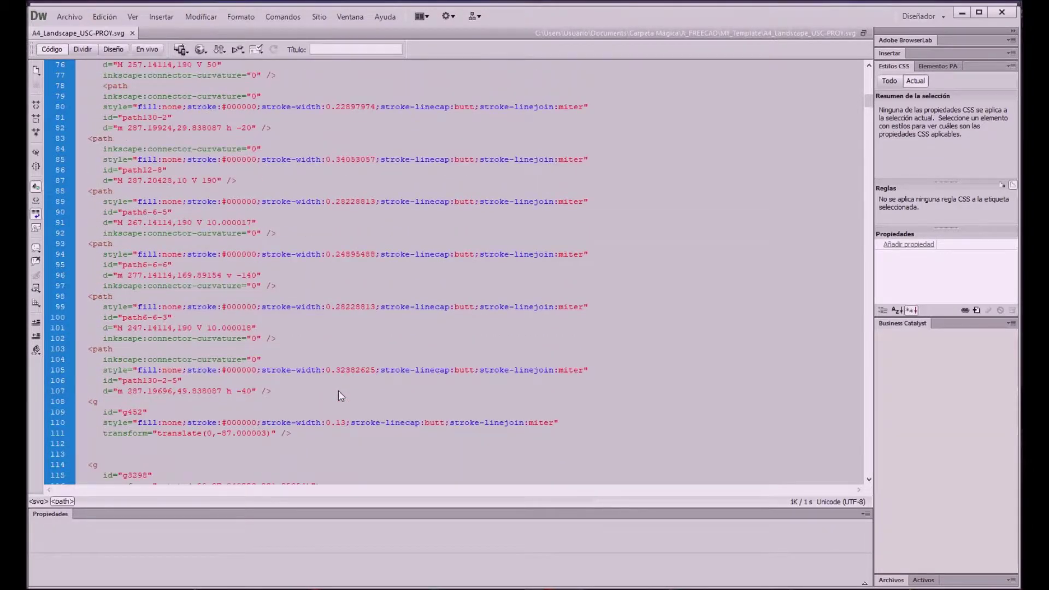
- Examine the text group g3298 in the code, including the position, style and freecad:editable attribute of its Nombre text
scroll(335, 386, "down", 1)
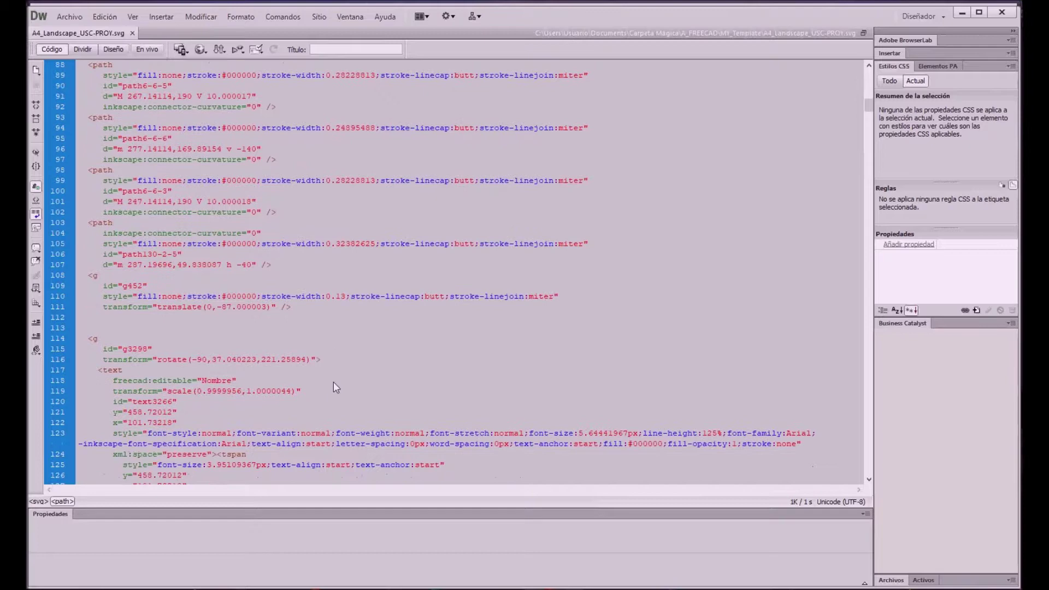
scroll(339, 365, "down", 1)
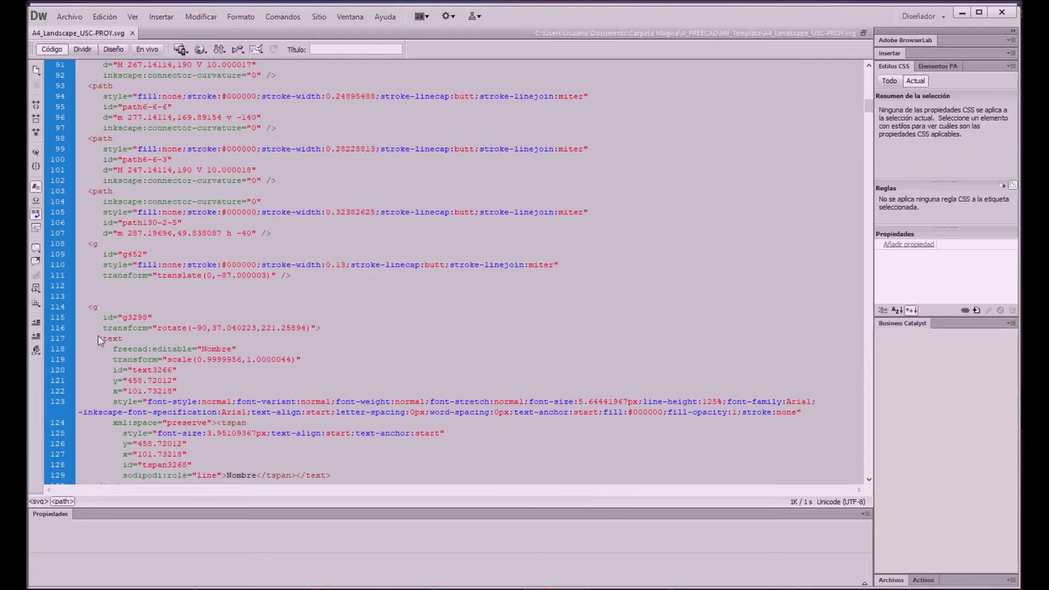
scroll(97, 347, "down", 1)
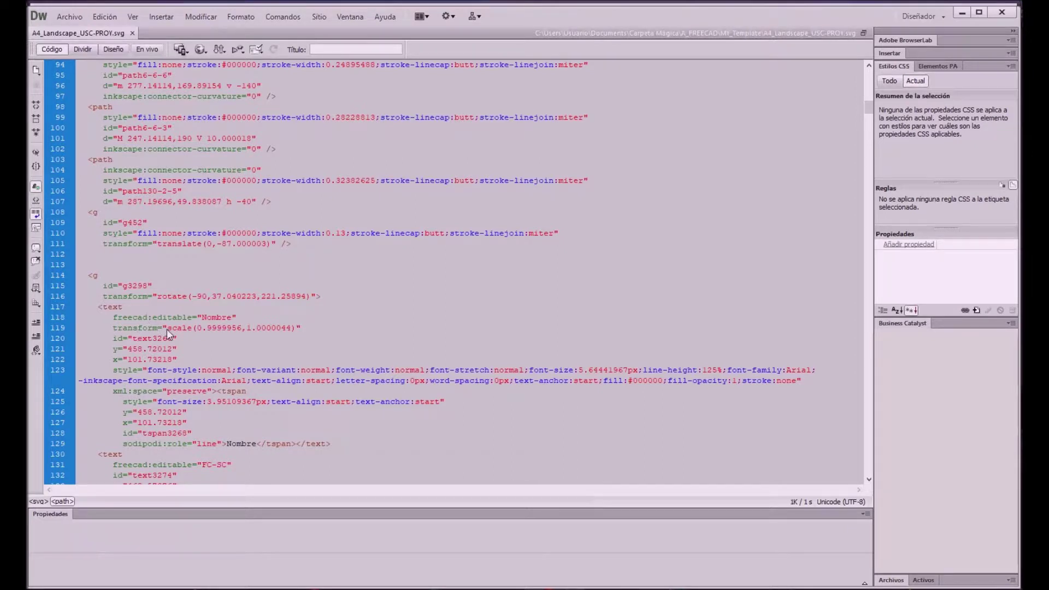
scroll(168, 332, "down", 1)
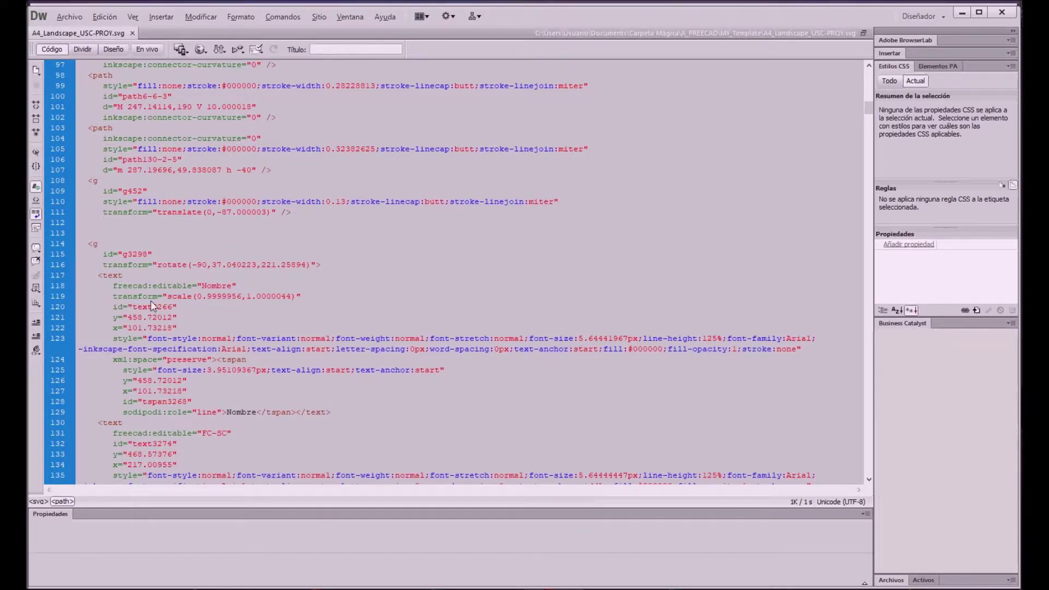
- Switch to Inkscape and select the title block's text group through the Nombre text to check its ID
key("alt+Tab")
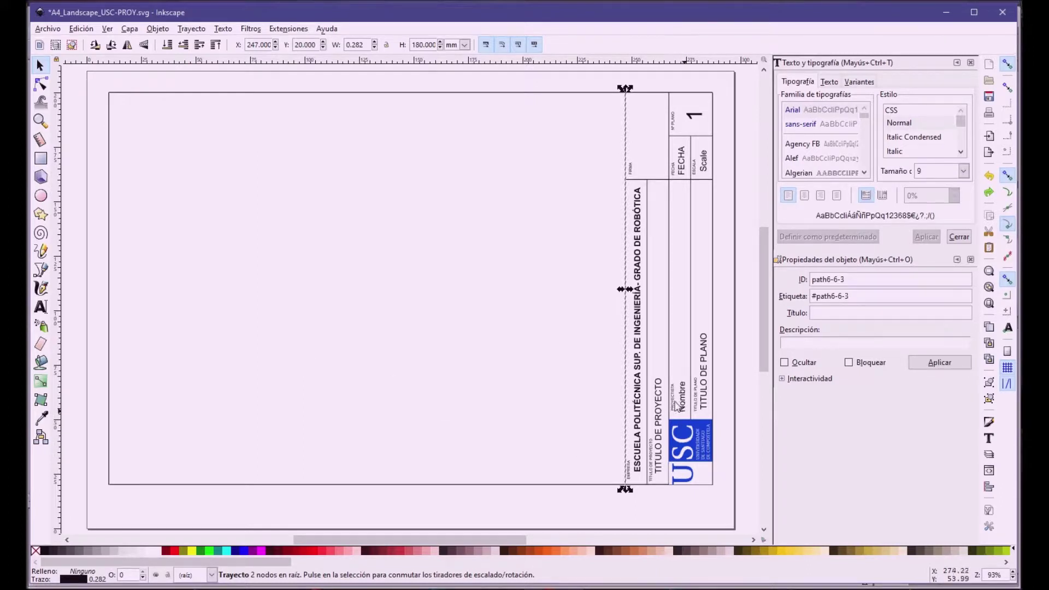
left_click(679, 406)
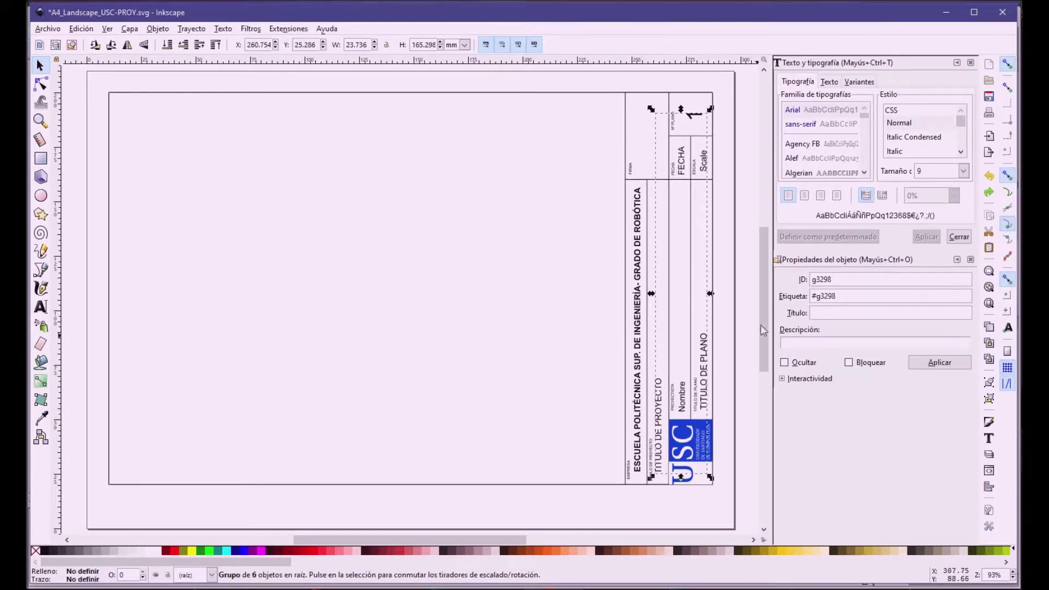
left_click(678, 397)
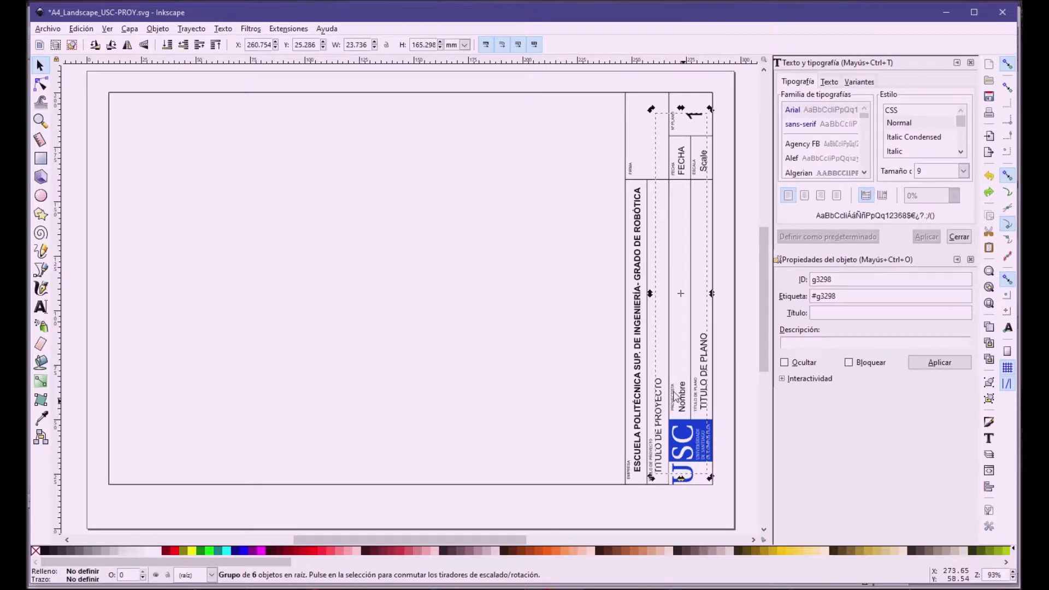
- Look over the editing commands offered for the USC logo image, dismiss them, and deselect the text group
right_click(701, 471)
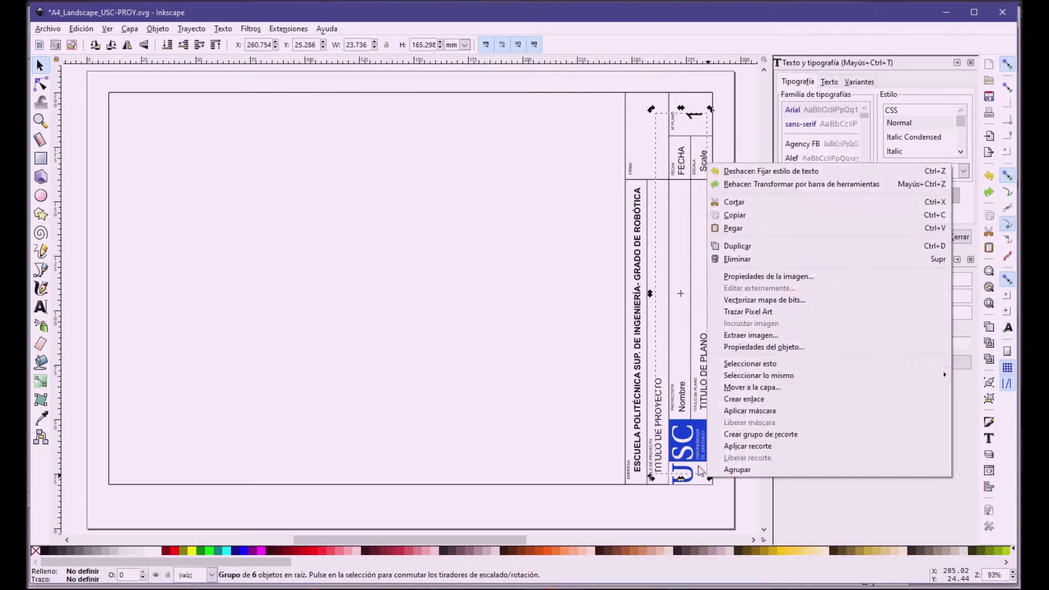
left_click(683, 469)
right_click(683, 469)
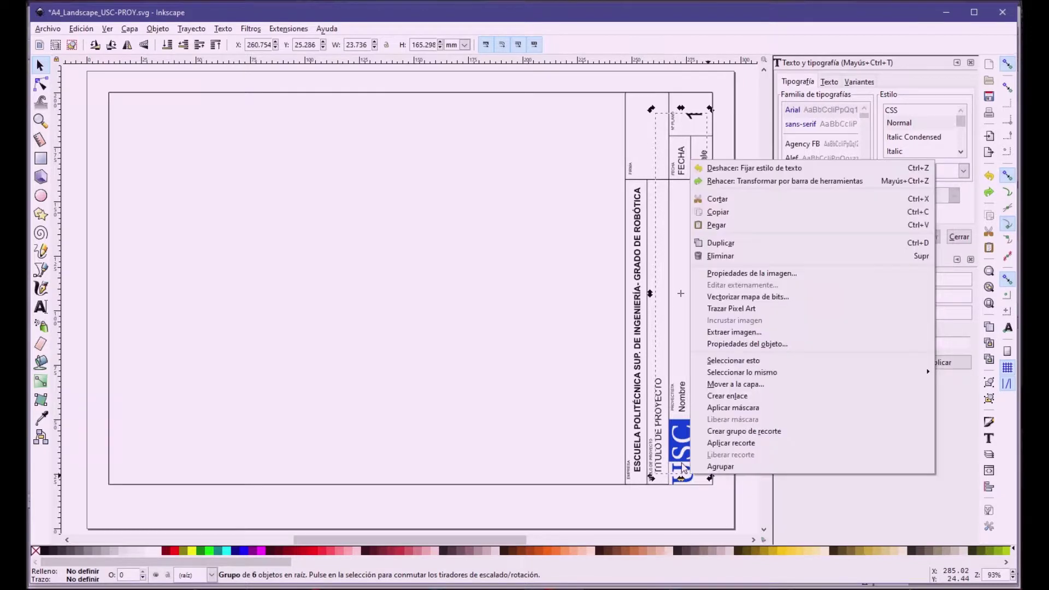
left_click(647, 470)
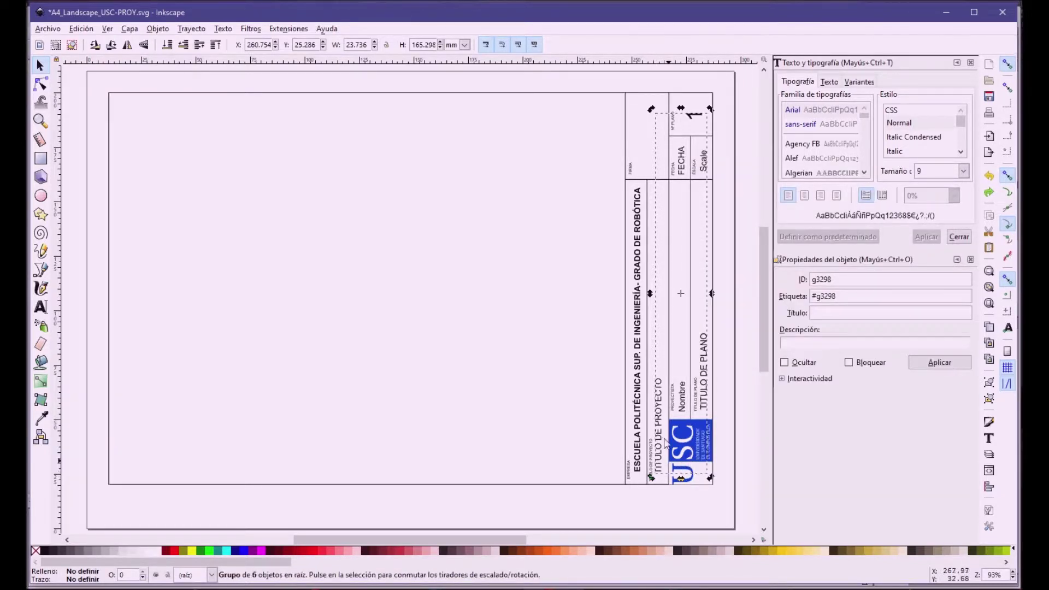
right_click(699, 473)
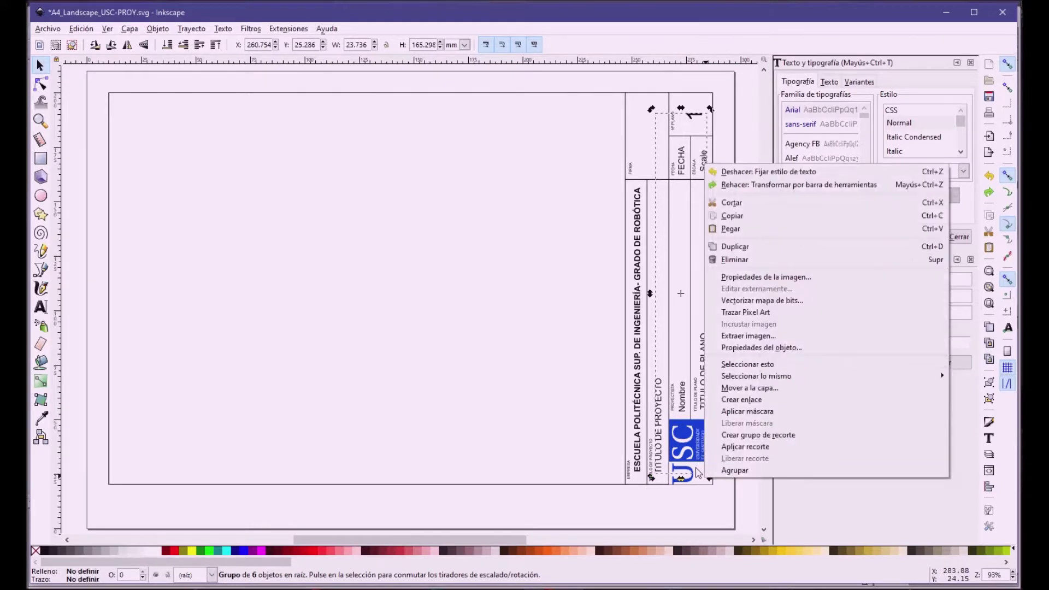
left_click(580, 432)
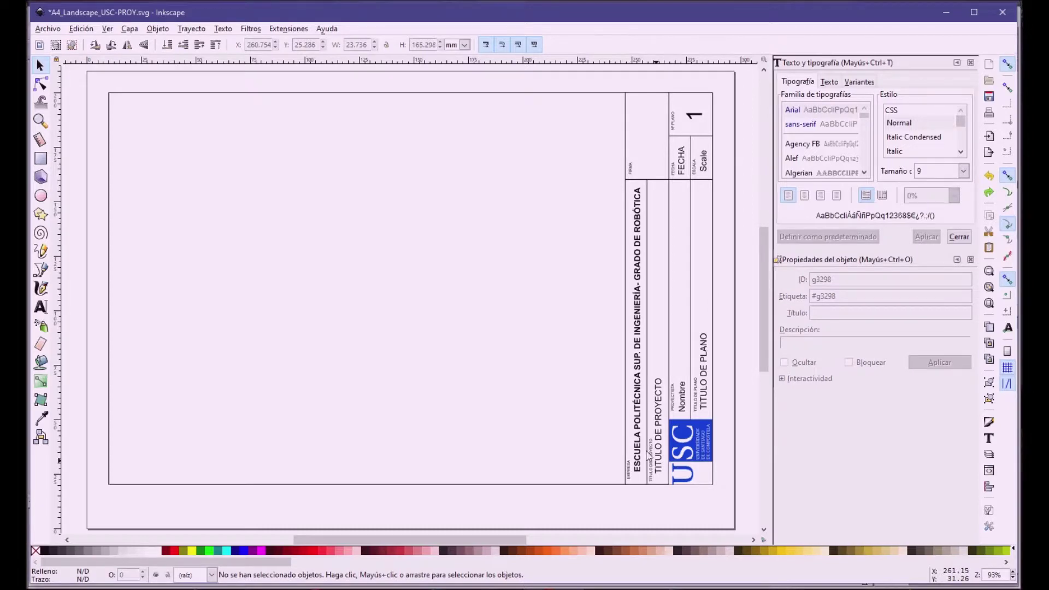
- Enter the title block's text group g3298, select the Nombre text on its own to check its ID, and deselect it
left_click(678, 403)
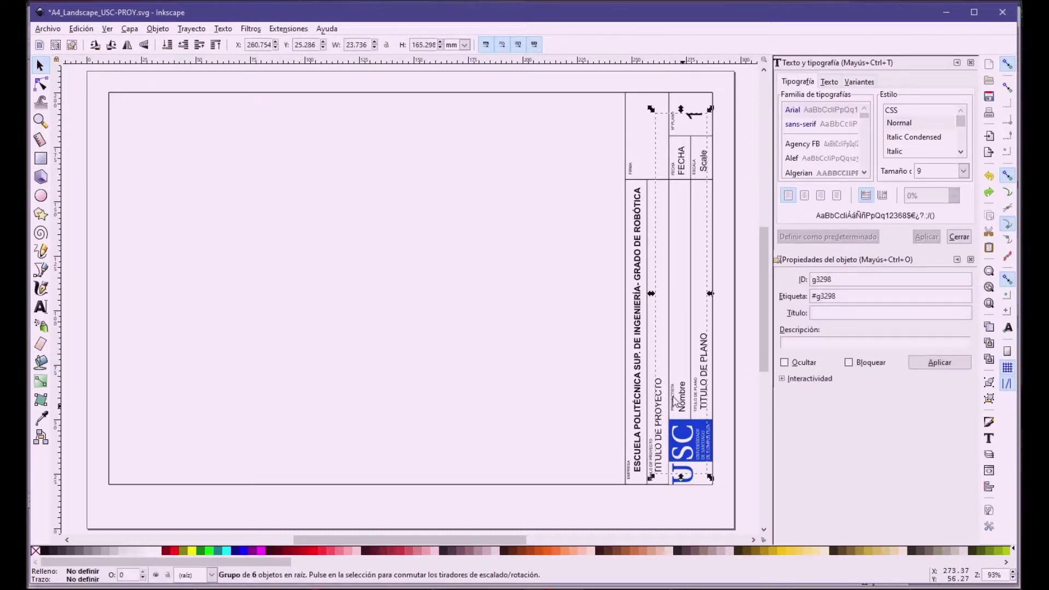
right_click(676, 401)
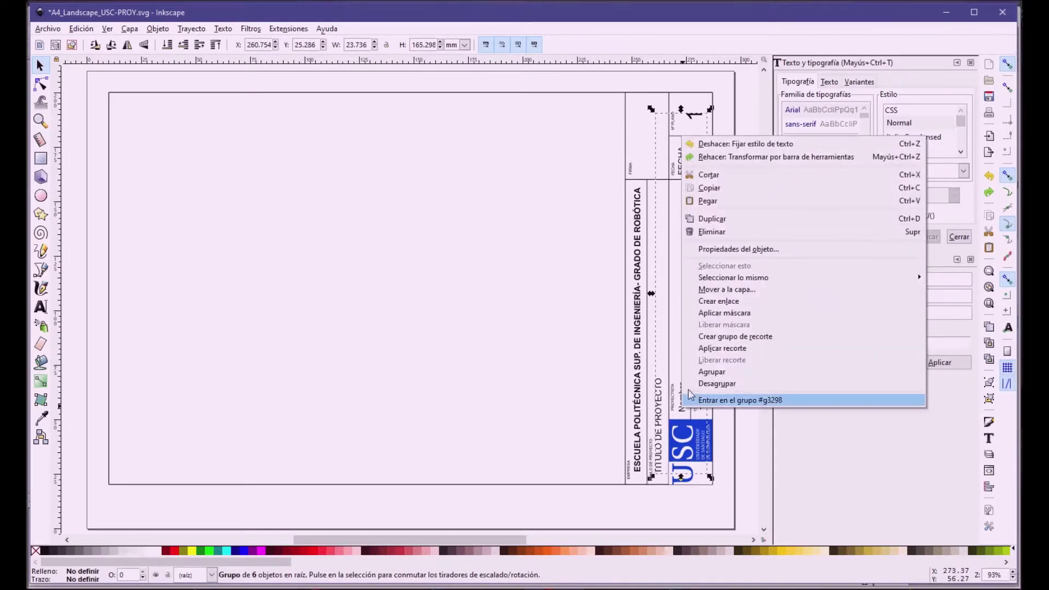
left_click(692, 397)
left_click(678, 403)
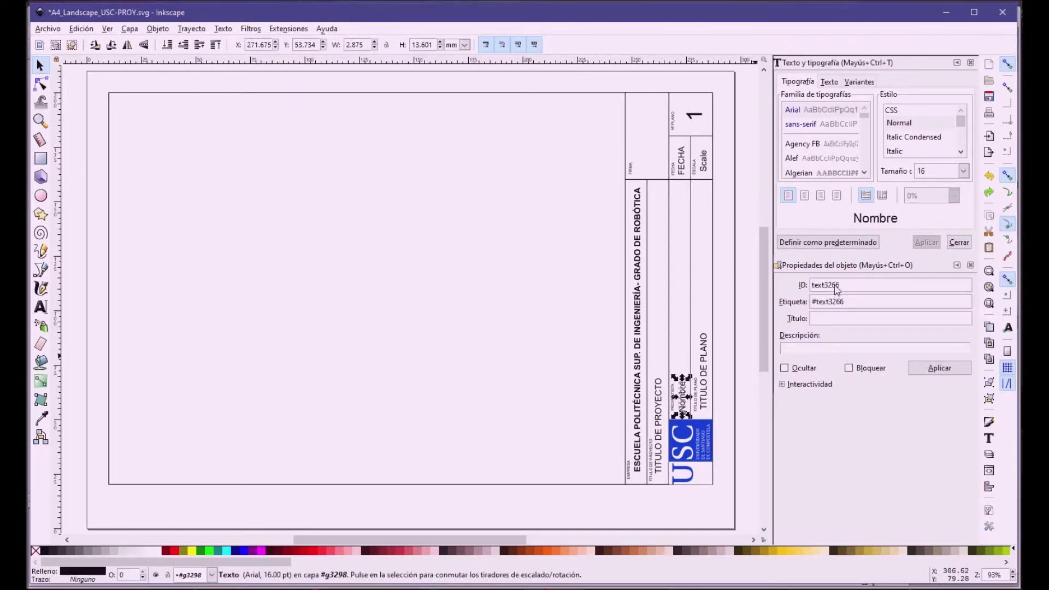
left_click(670, 340)
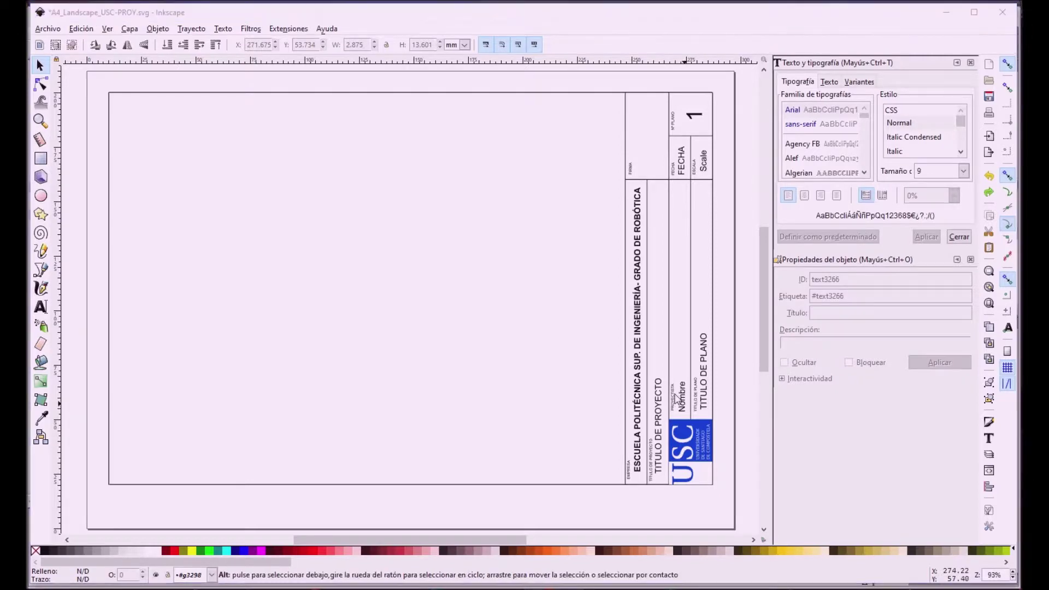
- Switch to Dreamweaver and examine the editable texts defined in group g3298, from Nombre through FECHA, down to the group's closing tag
key("alt+Tab")
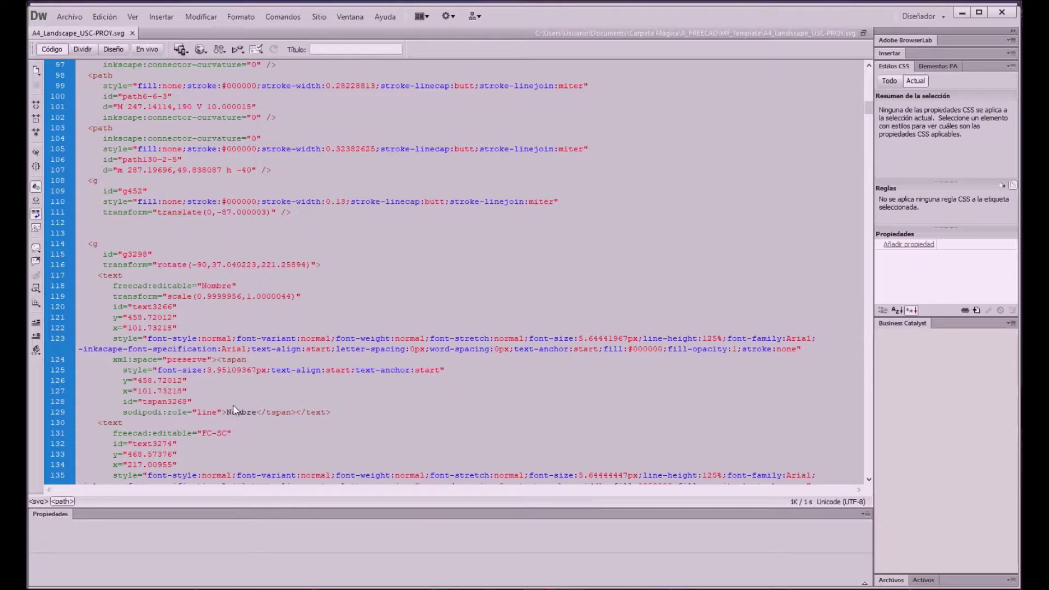
scroll(233, 405, "down", 2)
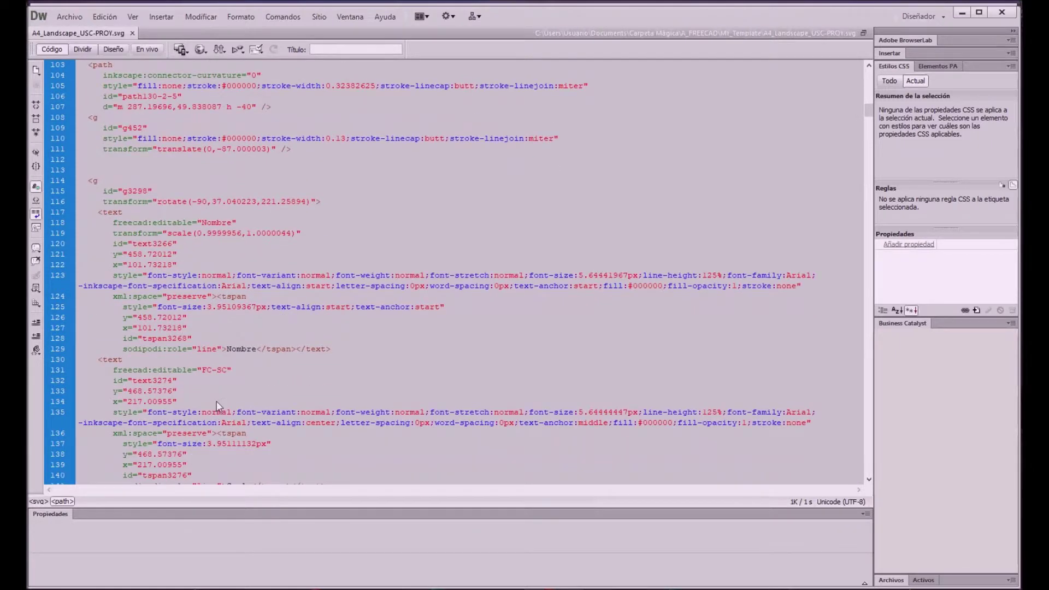
scroll(217, 406, "down", 4)
scroll(218, 406, "down", 2)
scroll(217, 399, "down", 4)
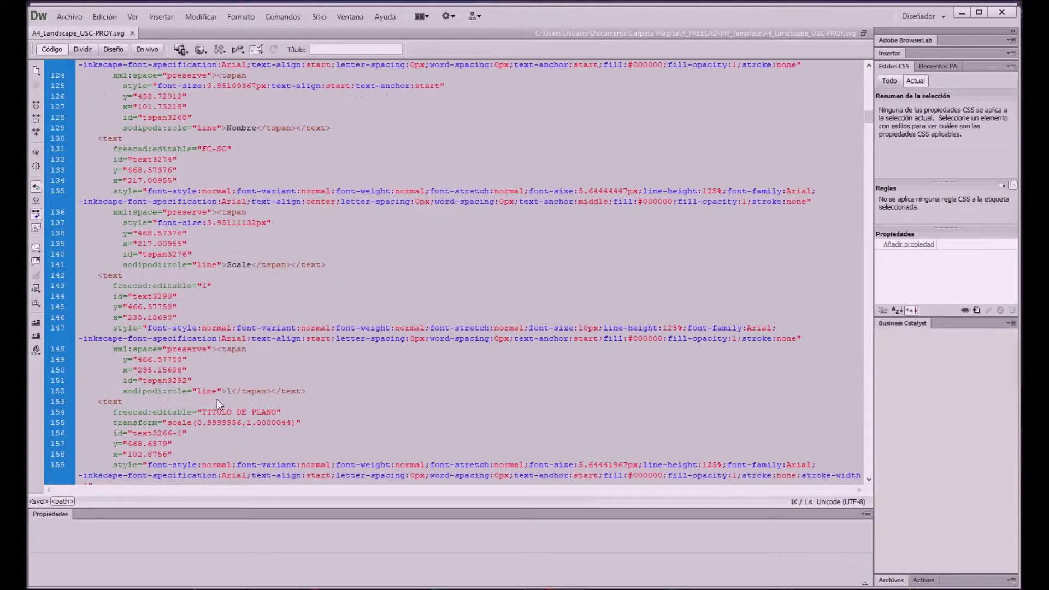
scroll(217, 399, "down", 4)
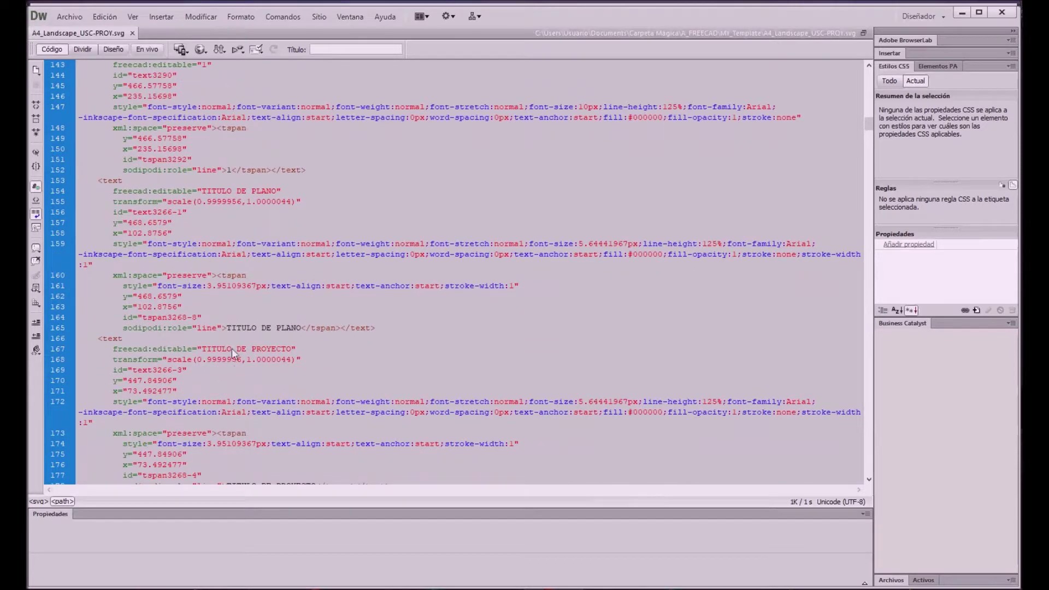
scroll(242, 326, "down", 2)
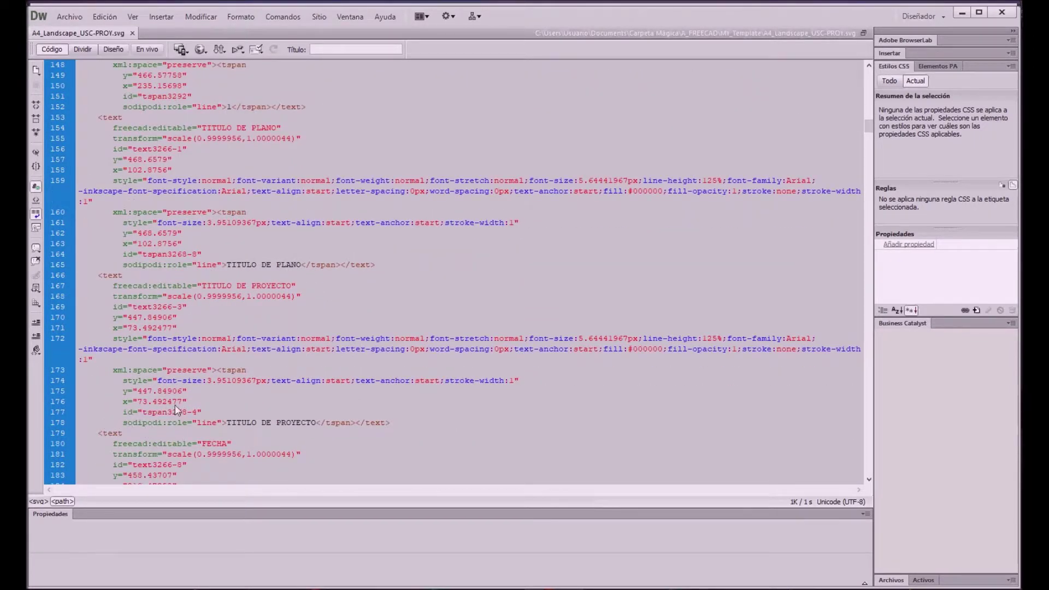
scroll(182, 400, "down", 3)
scroll(228, 389, "down", 1)
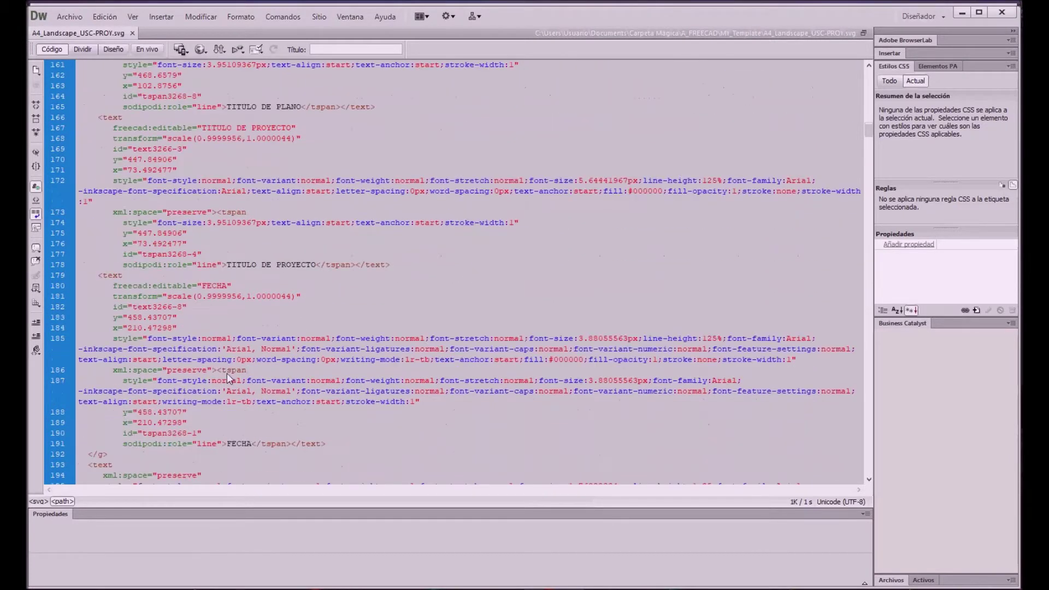
scroll(227, 389, "down", 1)
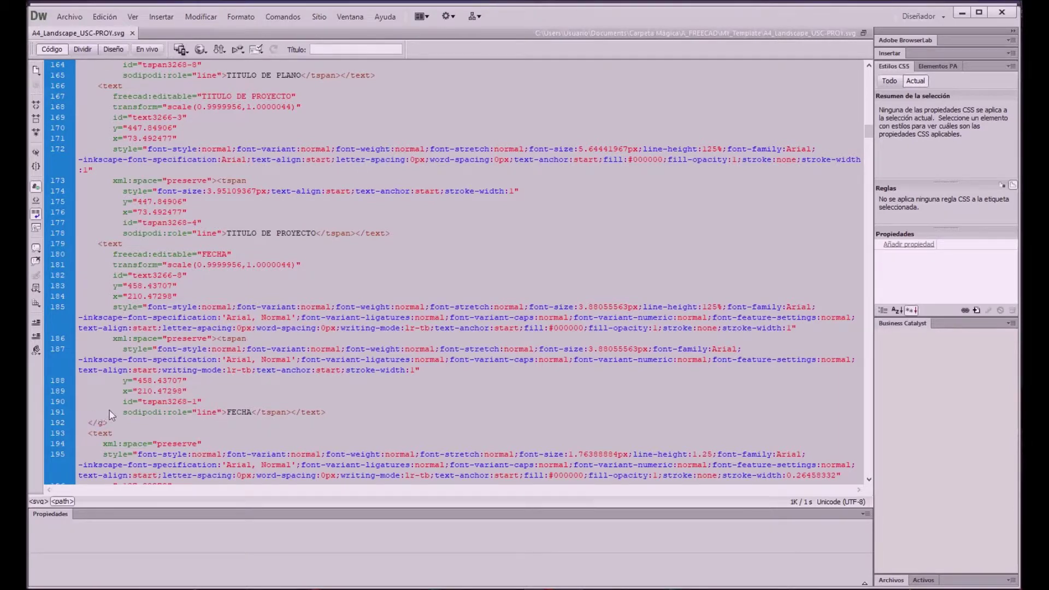
scroll(99, 412, "down", 1)
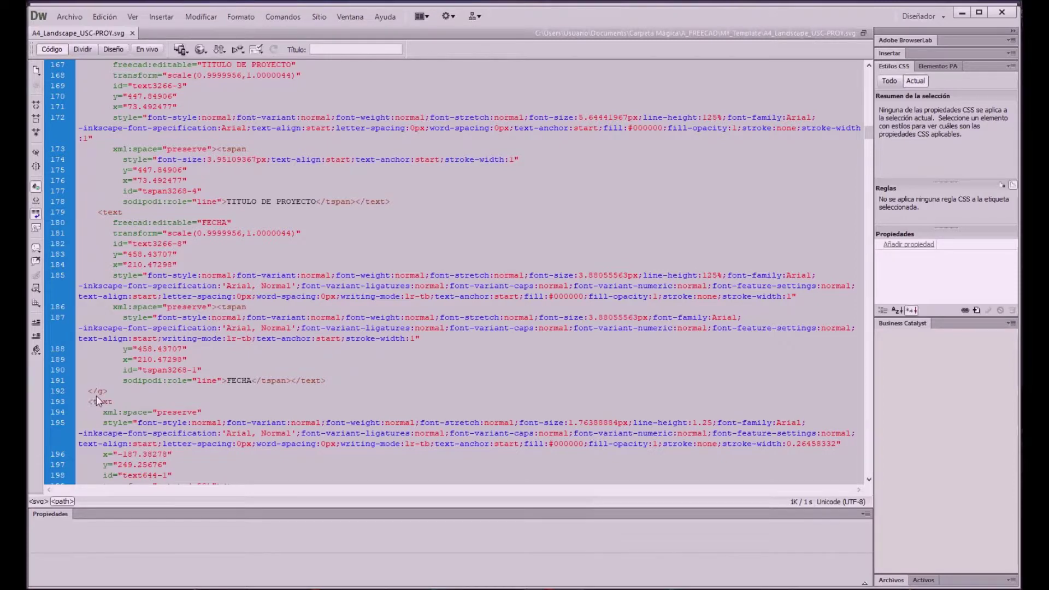
- Examine the definitions of the non-editable label texts after the group, from EMPRESA down to Nº PLANO
scroll(152, 411, "down", 2)
scroll(152, 411, "down", 1)
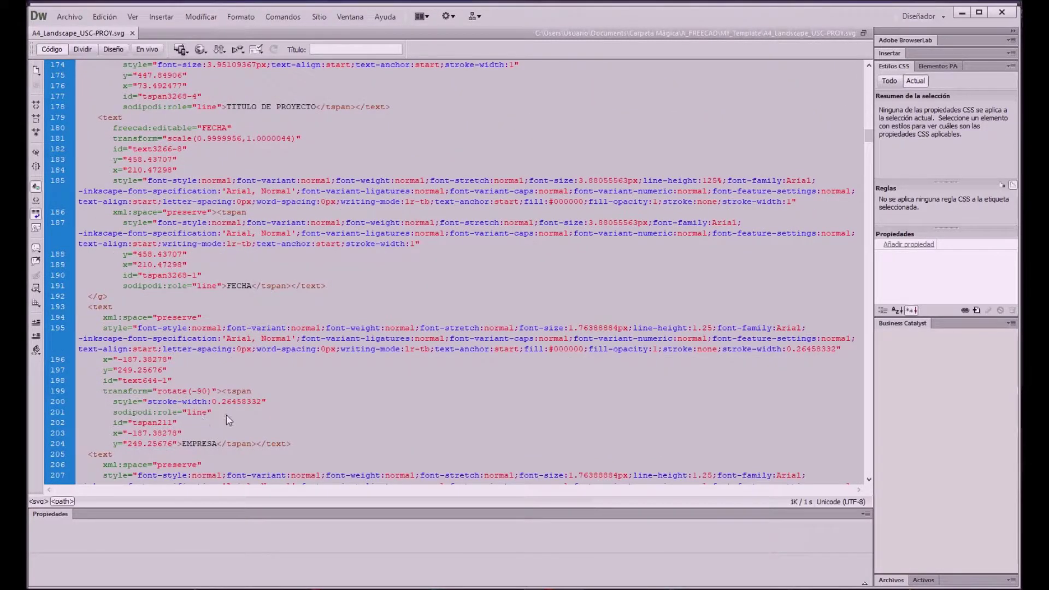
scroll(227, 414, "down", 1)
scroll(298, 395, "down", 1)
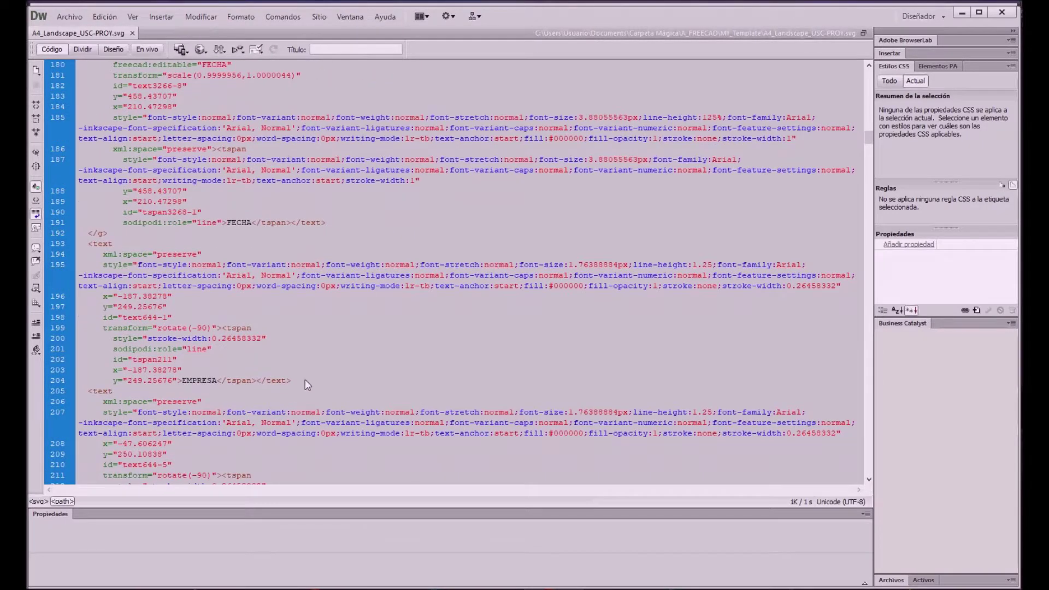
scroll(310, 375, "down", 2)
scroll(326, 413, "down", 6)
scroll(326, 410, "down", 5)
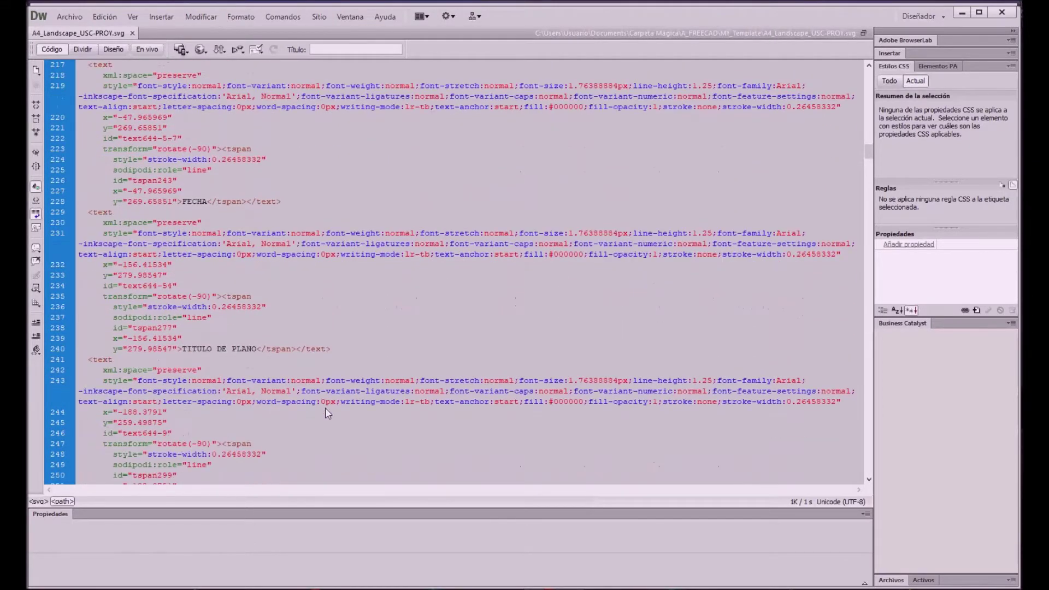
scroll(326, 407, "down", 2)
scroll(325, 408, "down", 1)
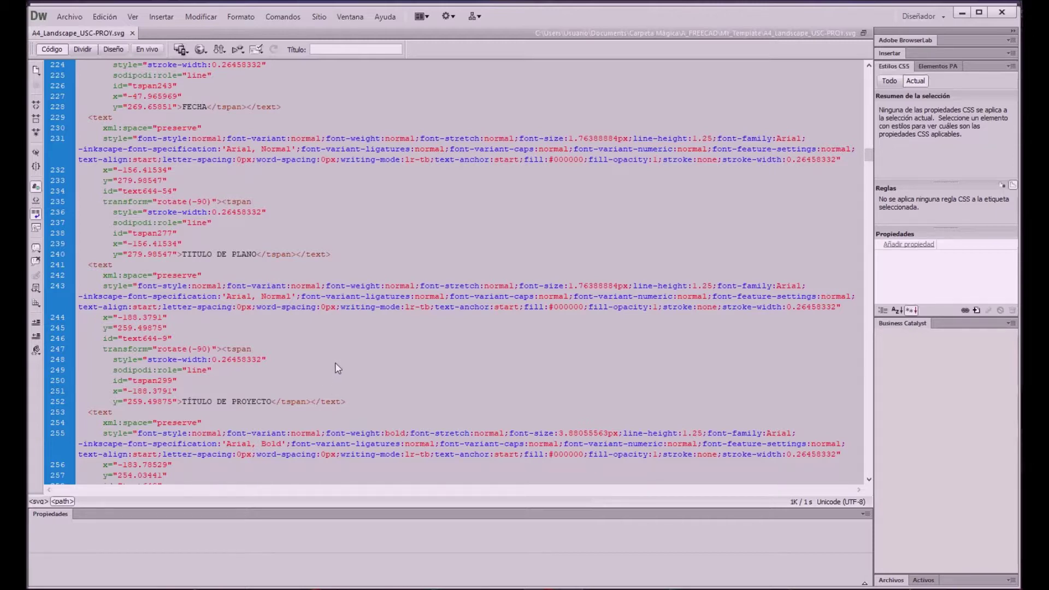
scroll(338, 367, "down", 4)
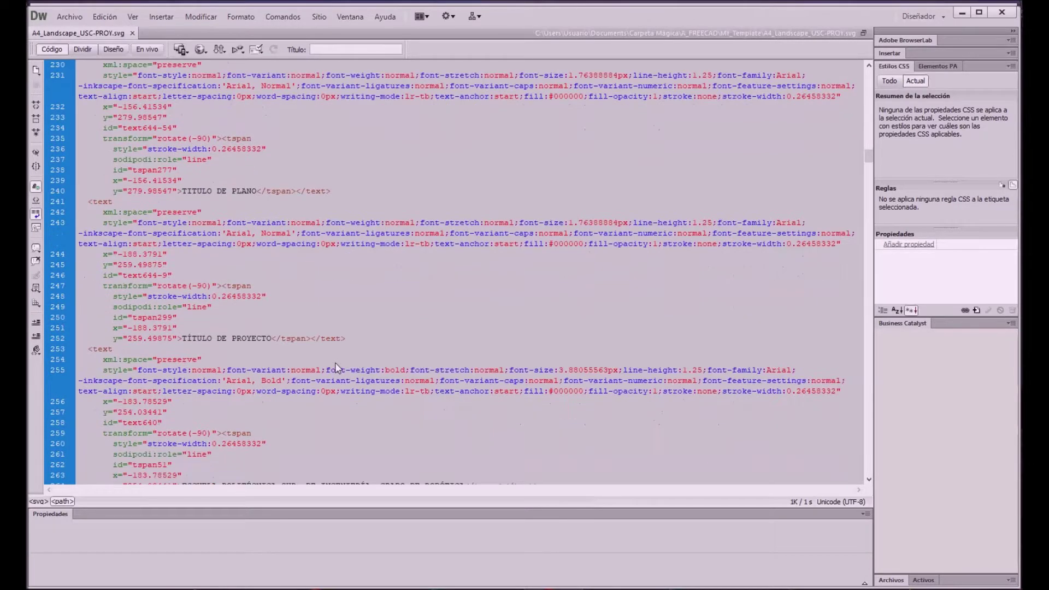
scroll(337, 368, "down", 8)
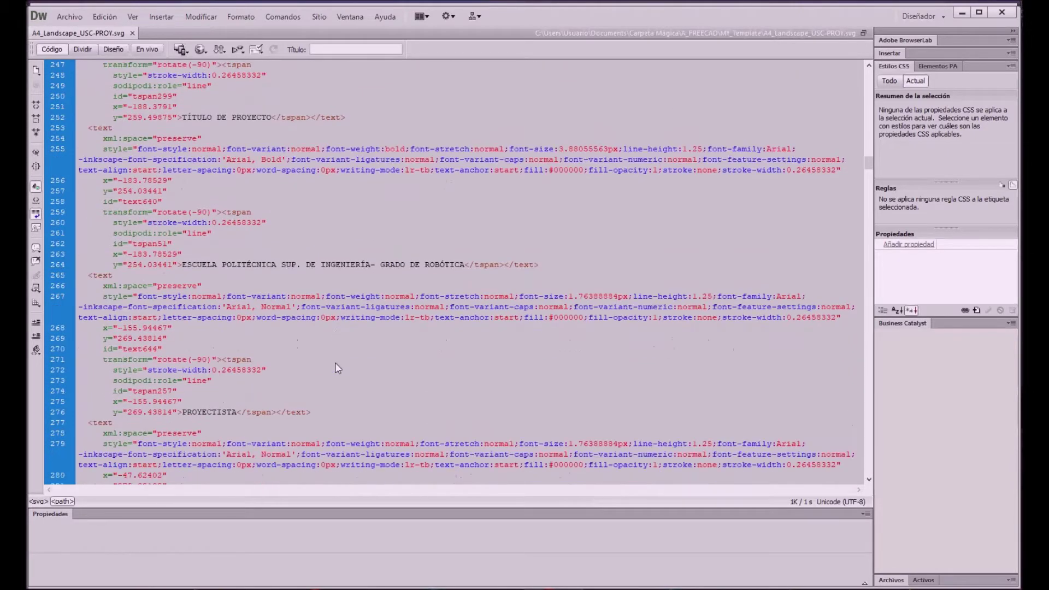
scroll(337, 367, "down", 5)
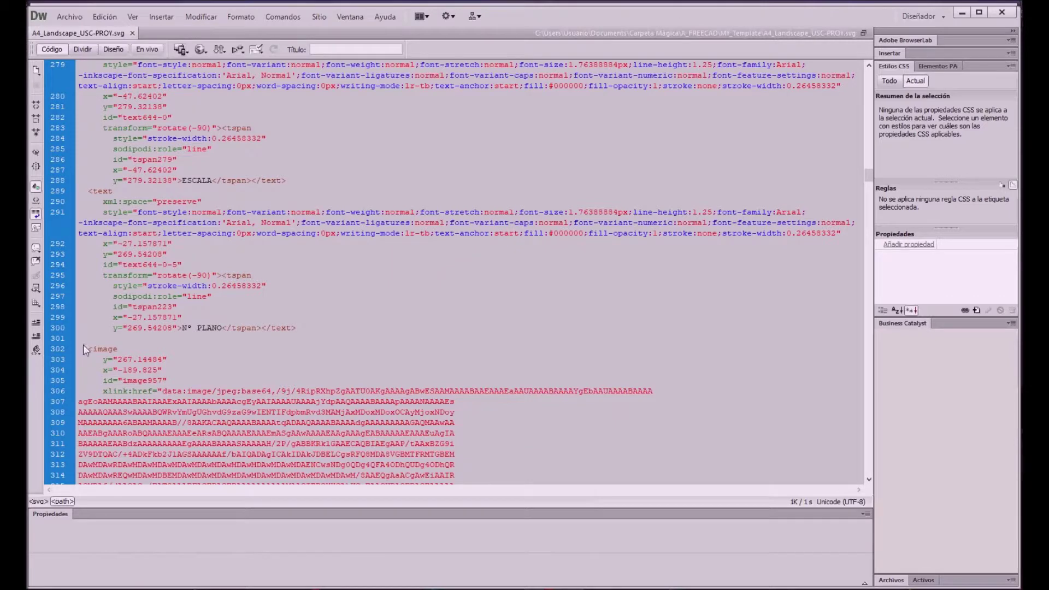
- Examine the embedded logo image image957 down to its size and rotation attributes and the DrawingContent comment, glancing at the sheet in Inkscape
scroll(261, 379, "down", 5)
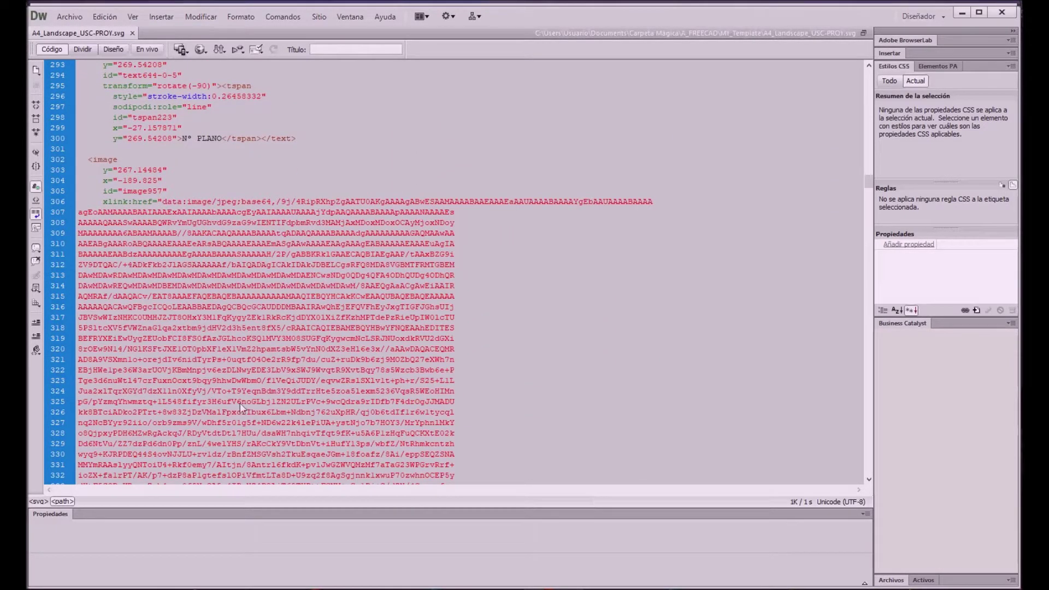
scroll(287, 366, "down", 8)
scroll(292, 358, "down", 8)
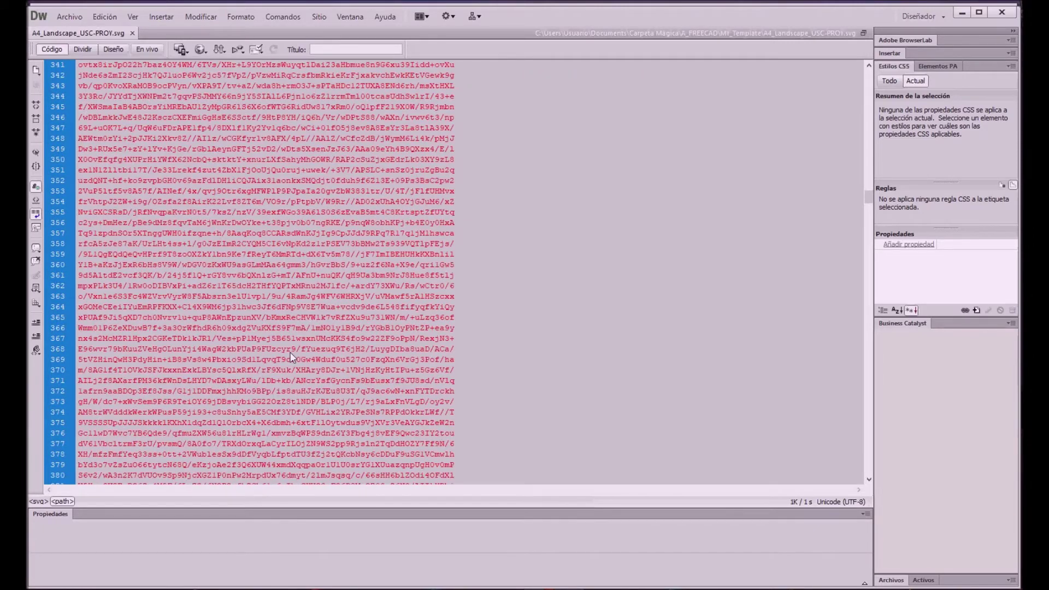
key("alt+Tab")
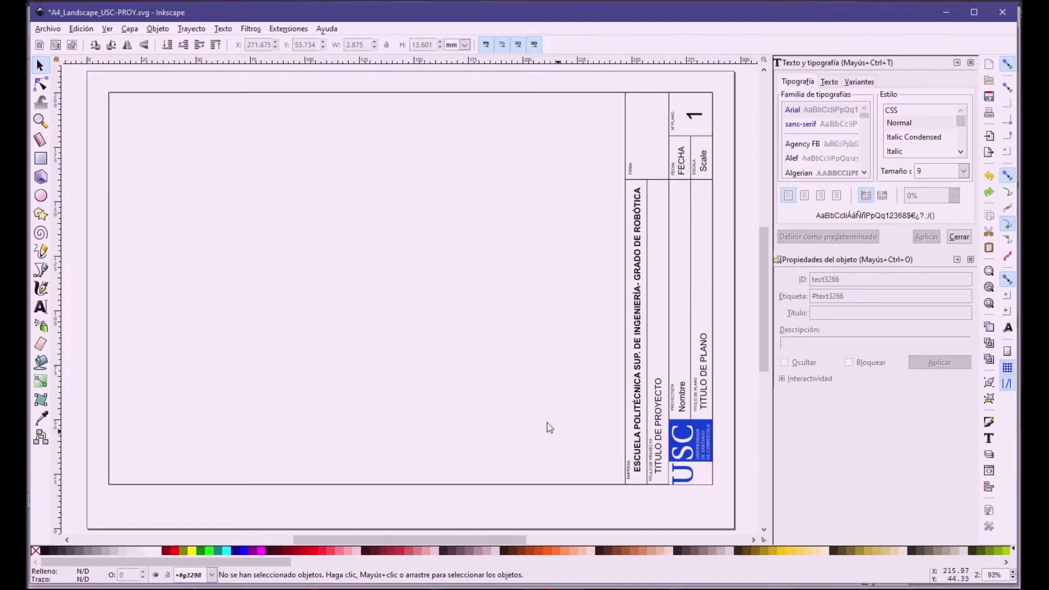
key("alt+Tab")
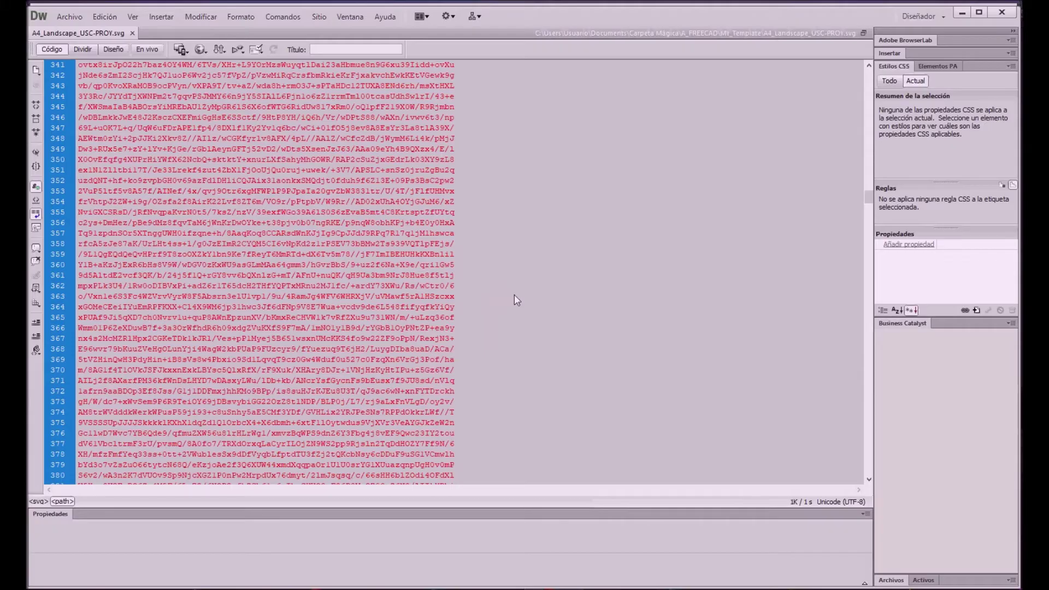
scroll(514, 303, "down", 16)
scroll(510, 307, "down", 20)
scroll(506, 312, "down", 20)
scroll(498, 328, "down", 20)
scroll(494, 352, "down", 20)
scroll(480, 339, "down", 20)
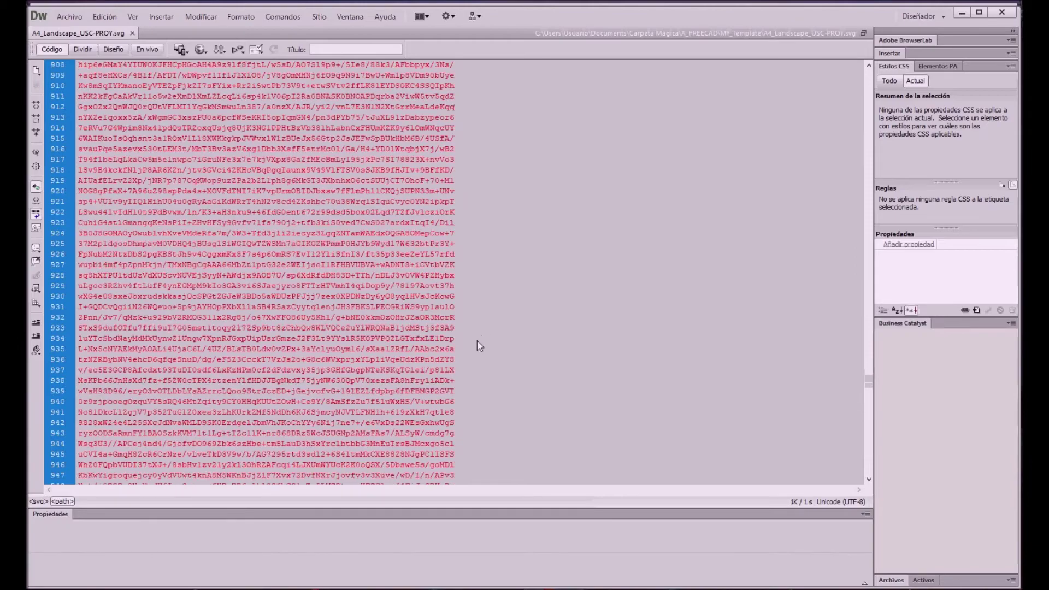
left_click_drag(869, 382, 850, 465)
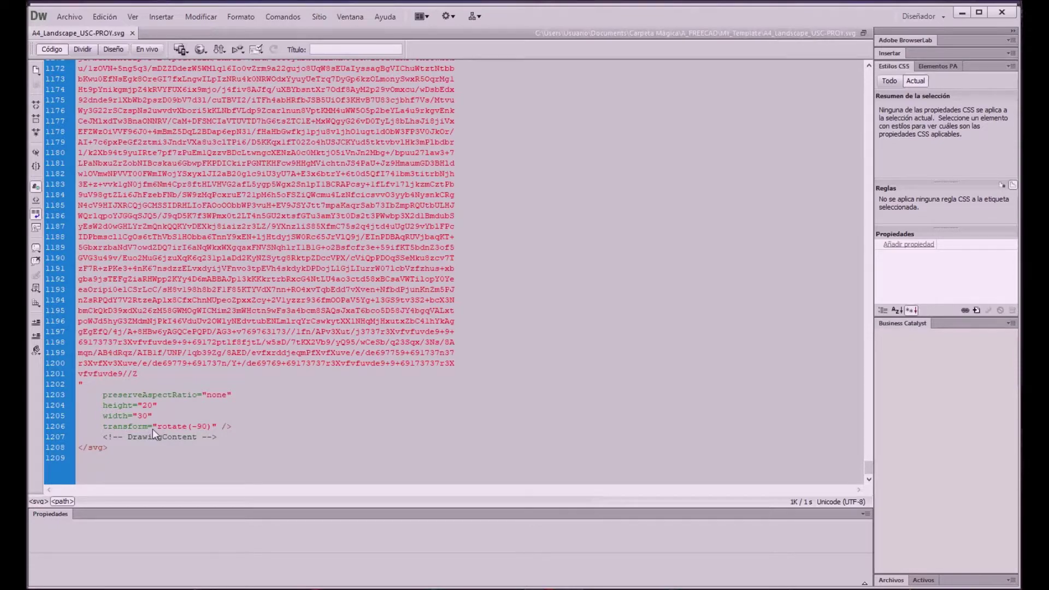
- Read the Working space and Title block comments at the start of the code and compare them with the sheet in Inkscape
left_click_drag(856, 464, 854, 75)
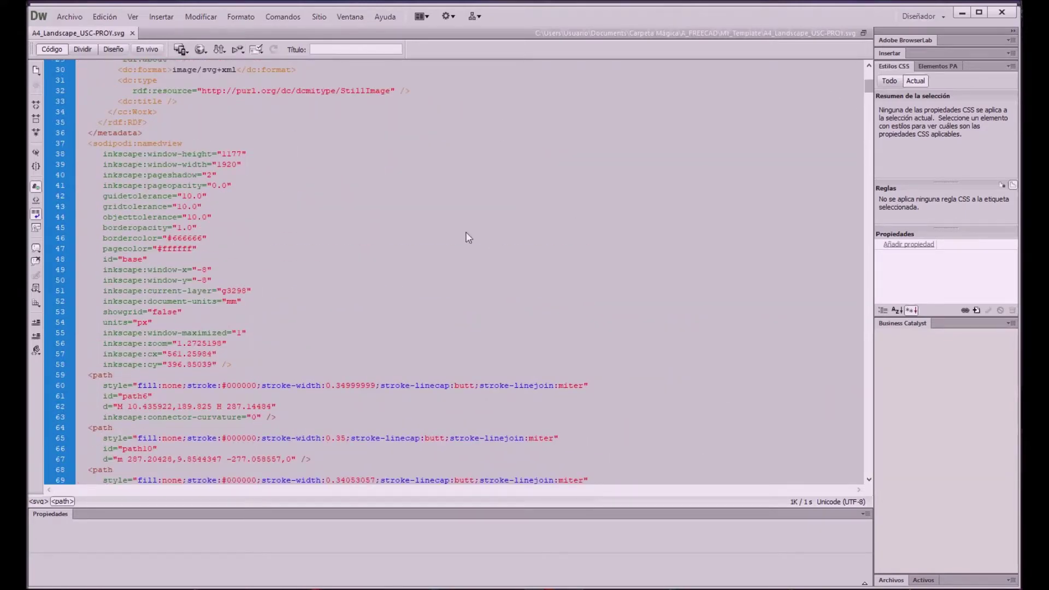
scroll(449, 232, "up", 4)
scroll(366, 244, "up", 6)
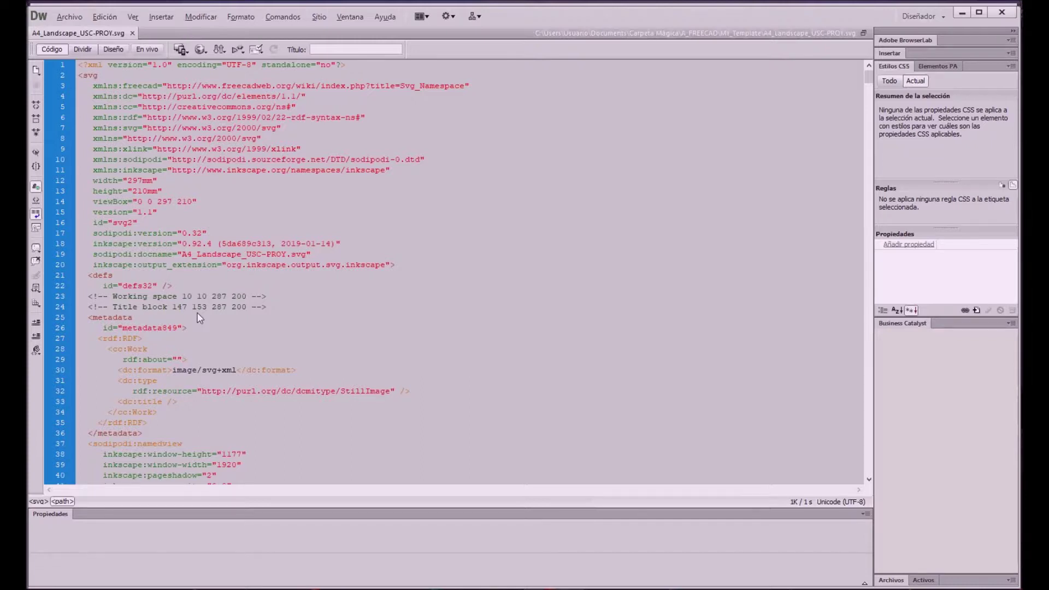
key("alt+Tab")
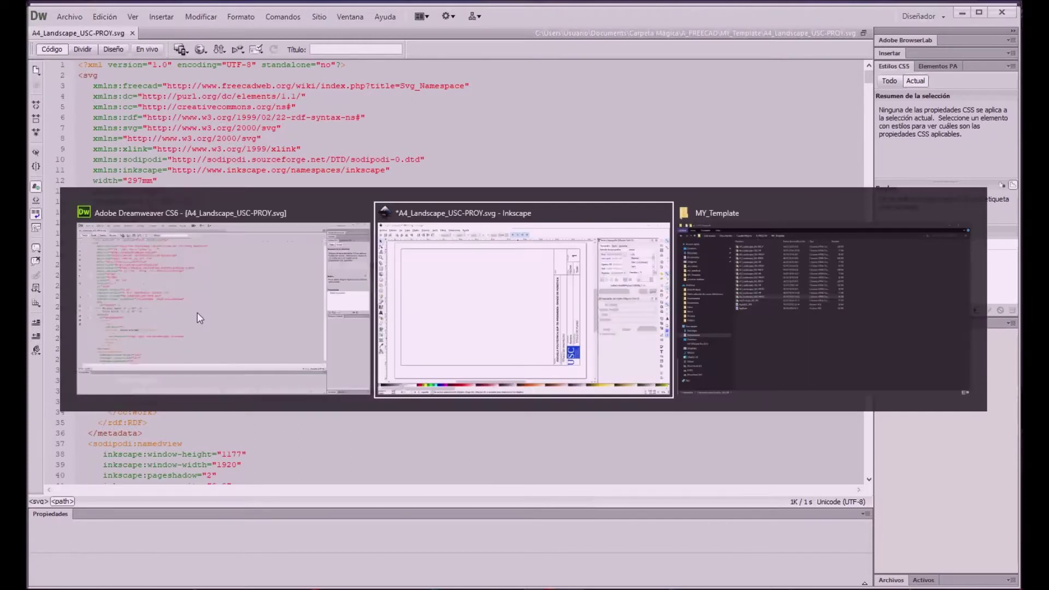
left_click(479, 322)
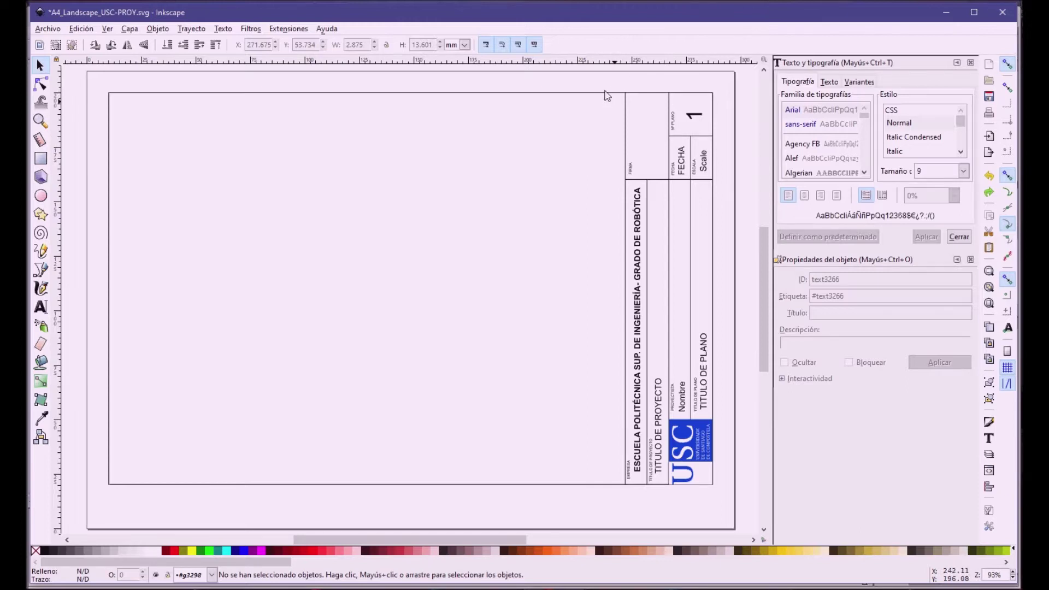
key("alt+Tab")
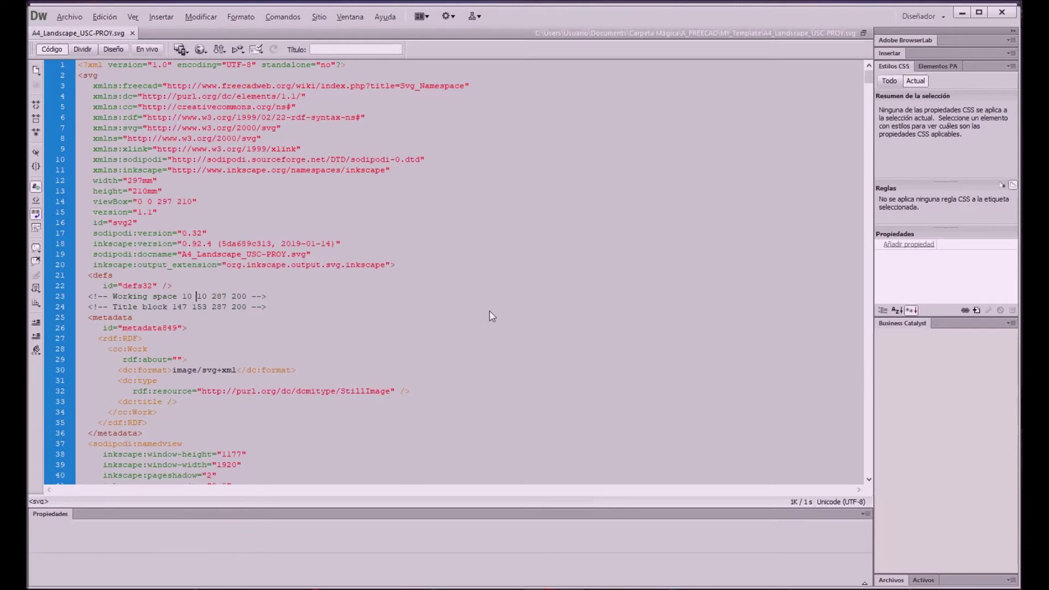
key("alt+Tab")
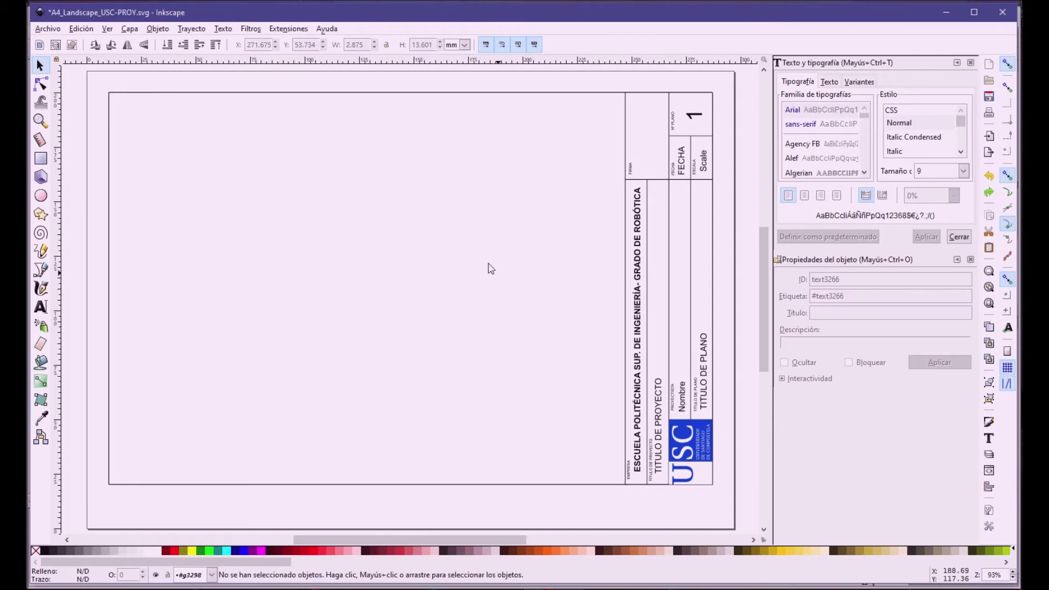
- Switch to the file manager, go up from MY_Template to the A_FREECAD folder, and open TEMPLATES_SOFT
key("alt+Tab")
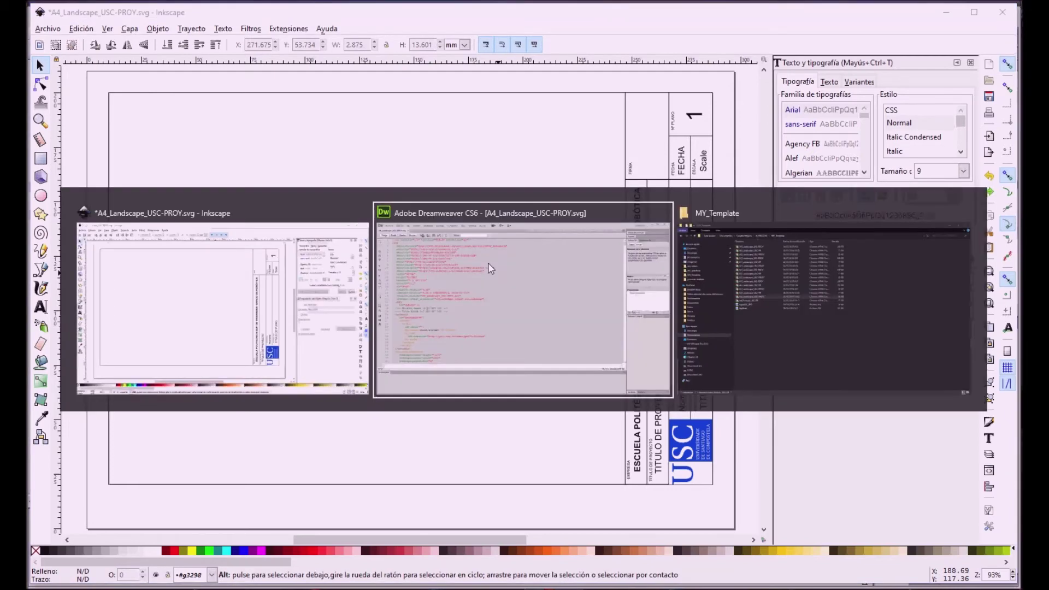
left_click(749, 335)
key("alt")
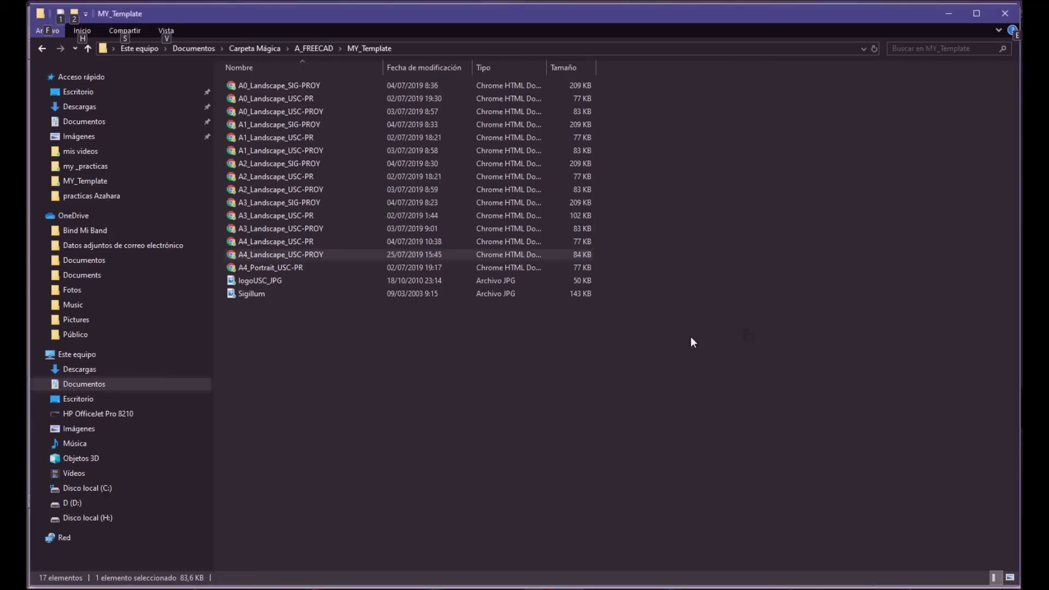
key("alt+Up")
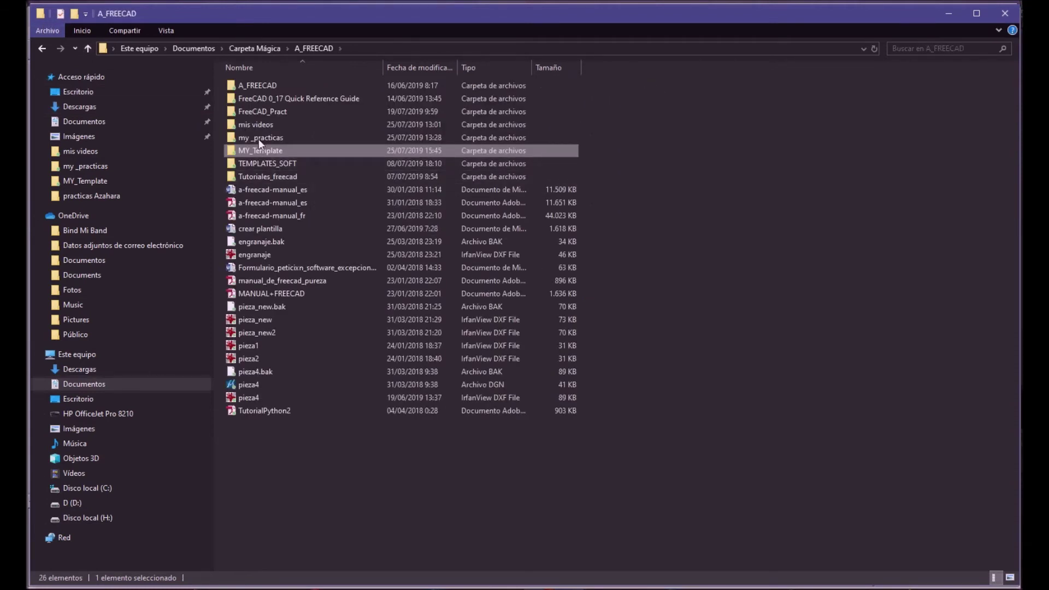
mouse_move(258, 139)
key("Return")
left_click(88, 48)
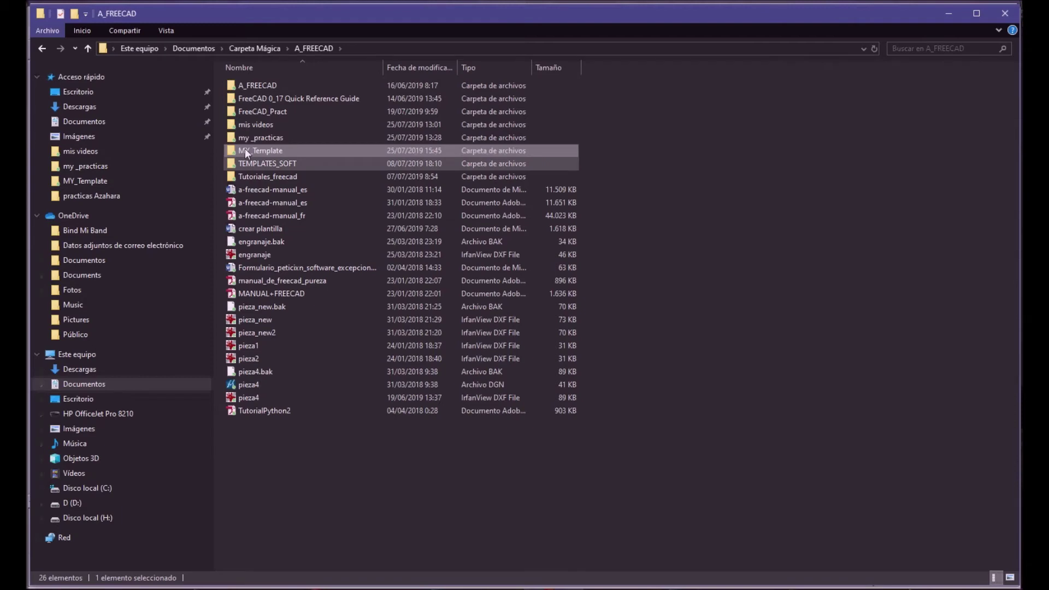
double_click(246, 162)
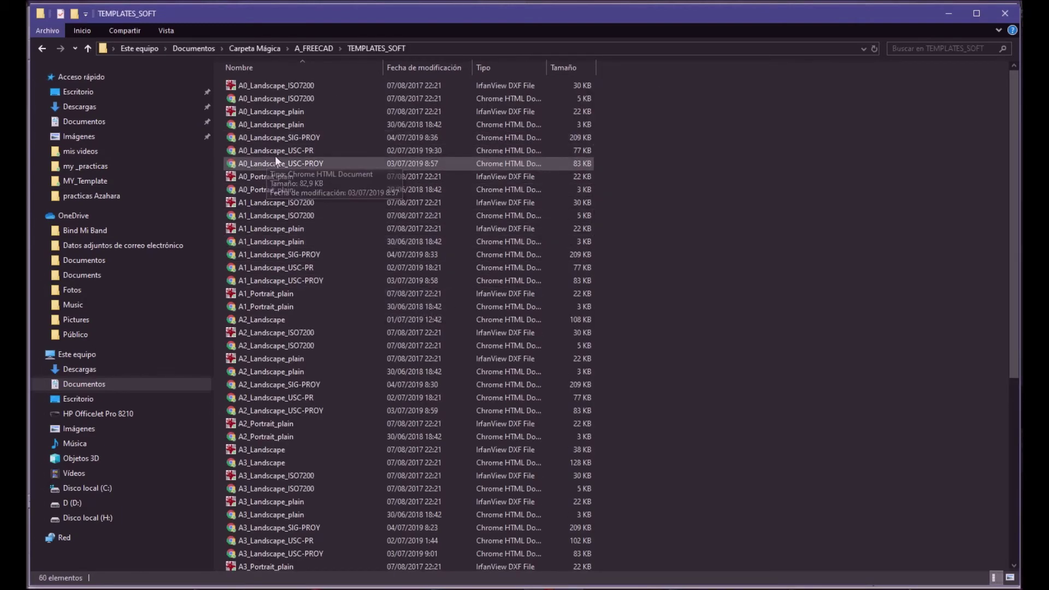
- Find the 5 KB A4_Landscape_ISO7200 template in TEMPLATES_SOFT and open it with a specifically chosen application
scroll(355, 366, "down", 5)
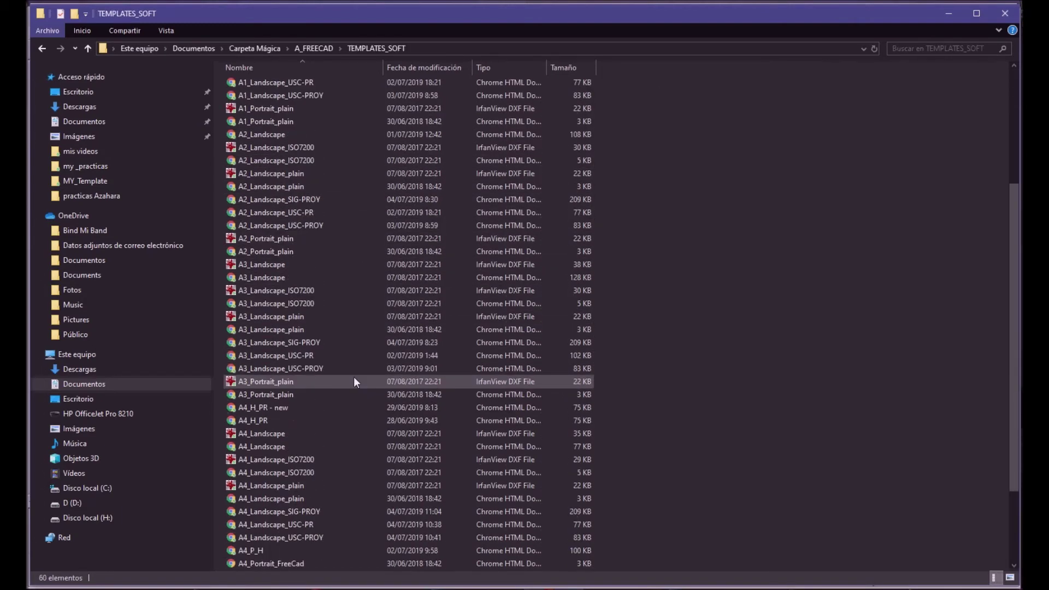
right_click(270, 465)
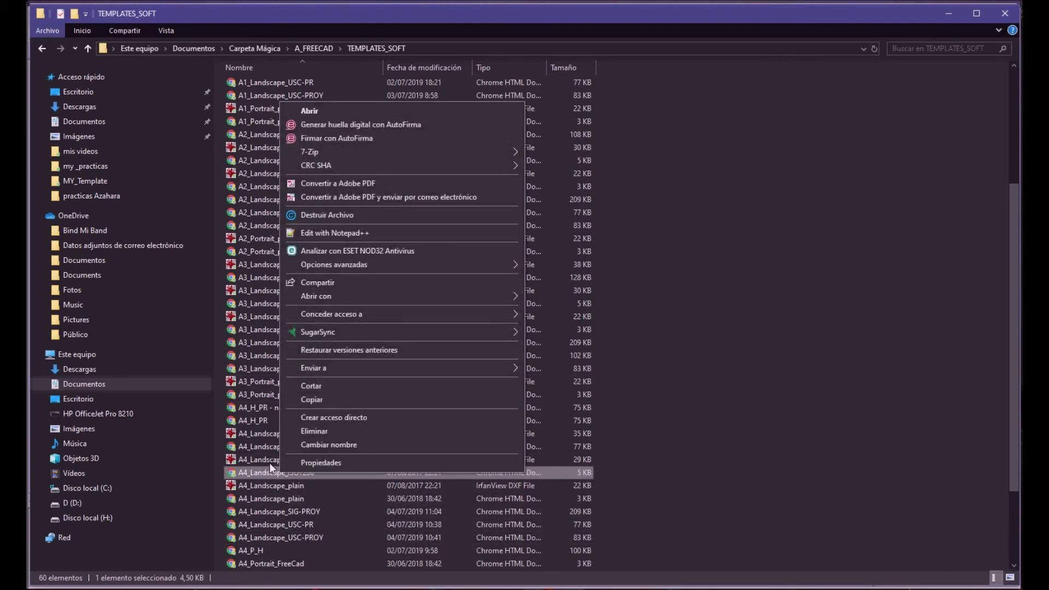
mouse_move(316, 292)
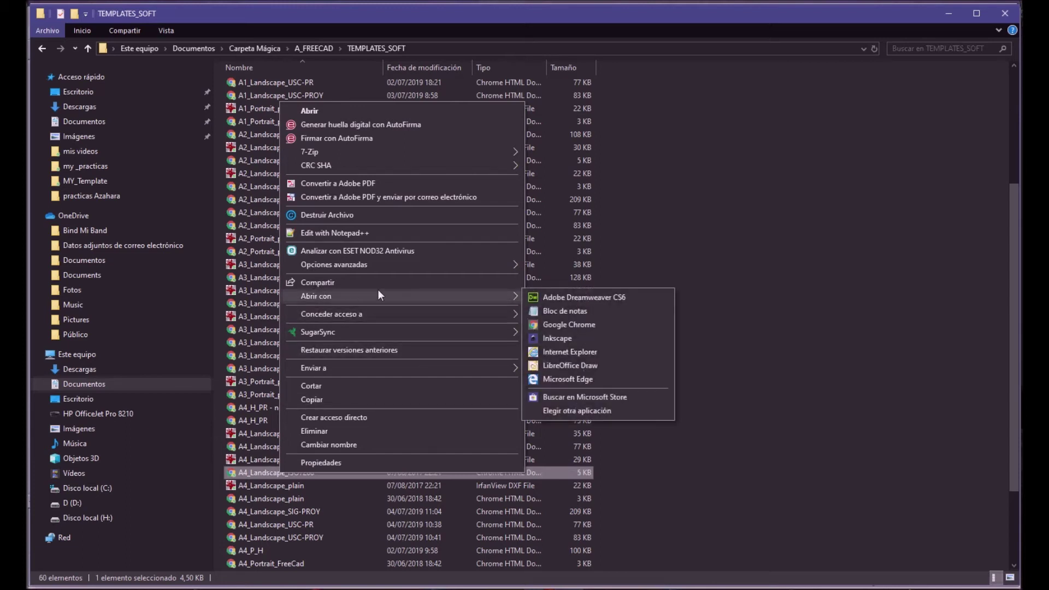
left_click(539, 318)
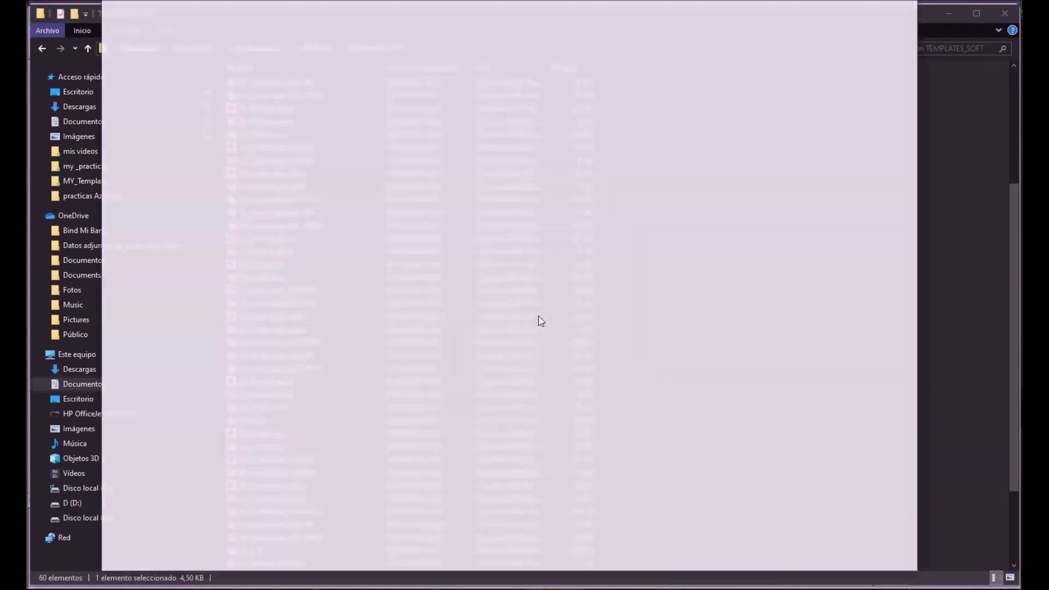